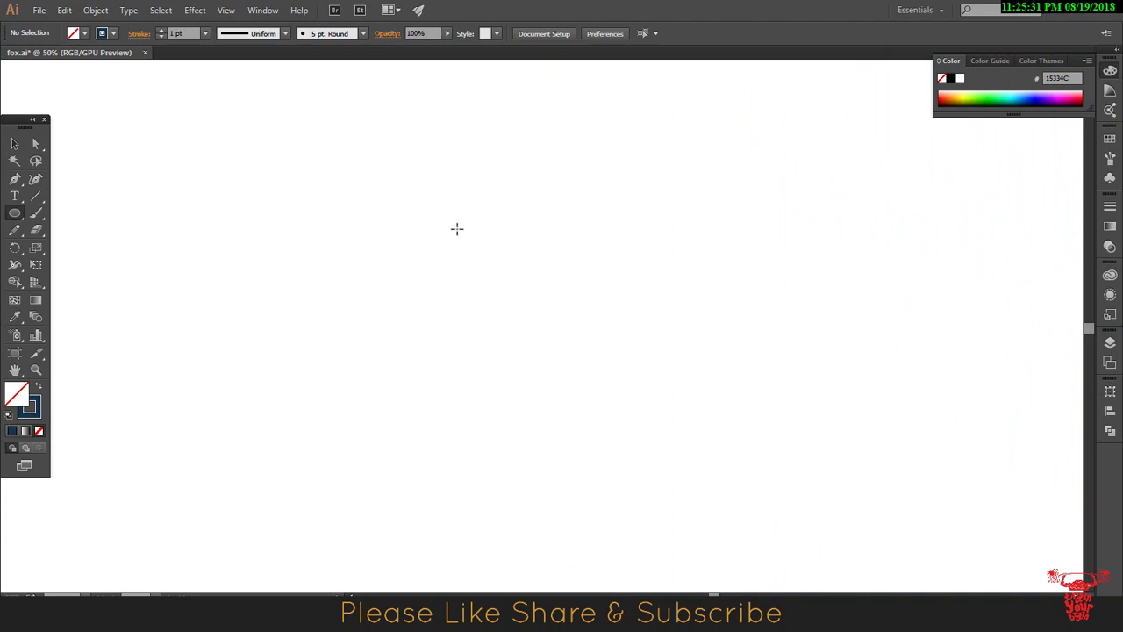
Step: Draw the base circle with a 4 pt outline and position it on the page
mouse_move(383, 193)
left_mouse_down()
mouse_move(587, 380)
mouse_move(702, 428)
left_mouse_up()
left_click(161, 29)
left_click(161, 29)
left_click(161, 29)
key("v")
left_click_drag(656, 363, 648, 350)
Step: Draw a horizontal baseline under the circle and a vertical line through its centre
left_click_drag(377, 454, 678, 454)
key("v")
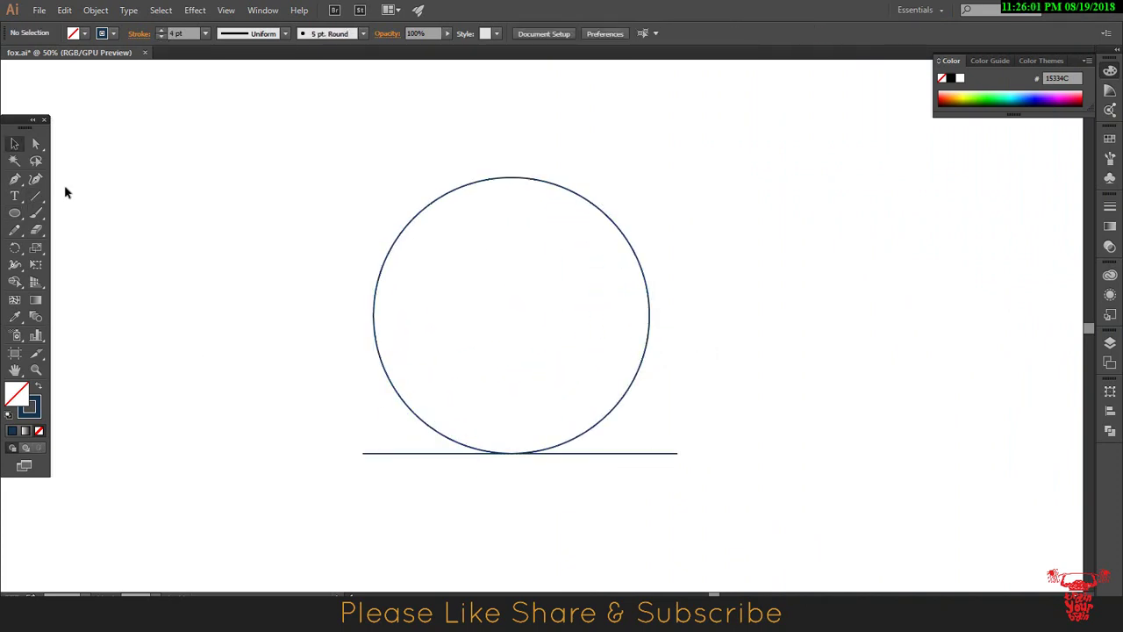
left_click_drag(512, 104, 512, 526)
left_click(14, 143)
key("Return")
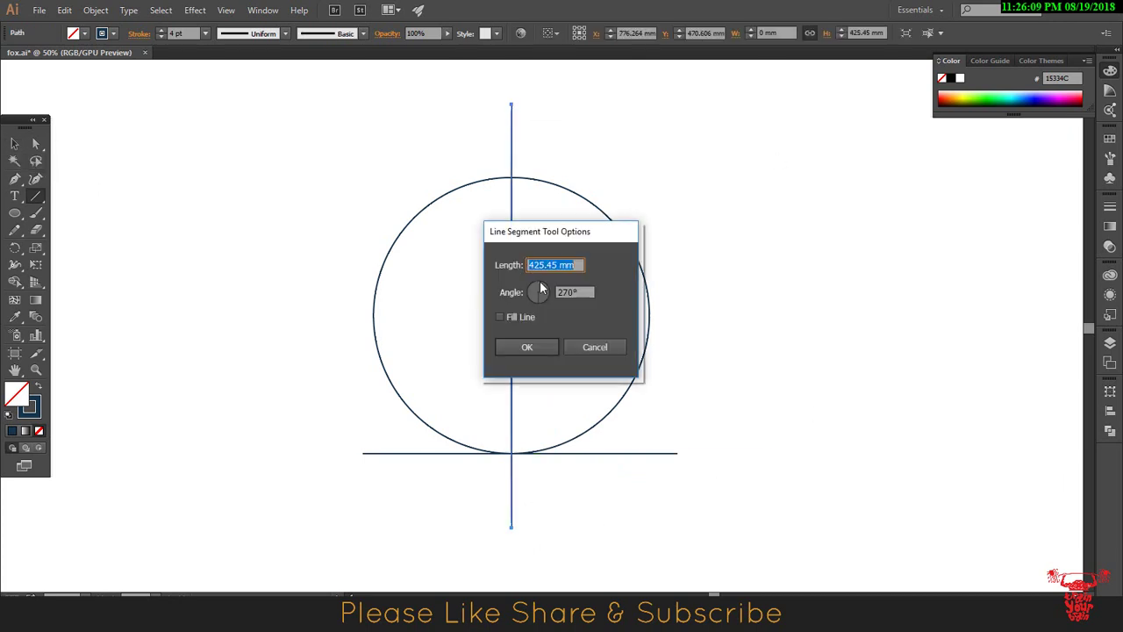
left_click(524, 345)
Step: Alt-drag a copy of the circle down-right and split the overlaps with Shape Builder
left_click_drag(647, 346, 793, 482)
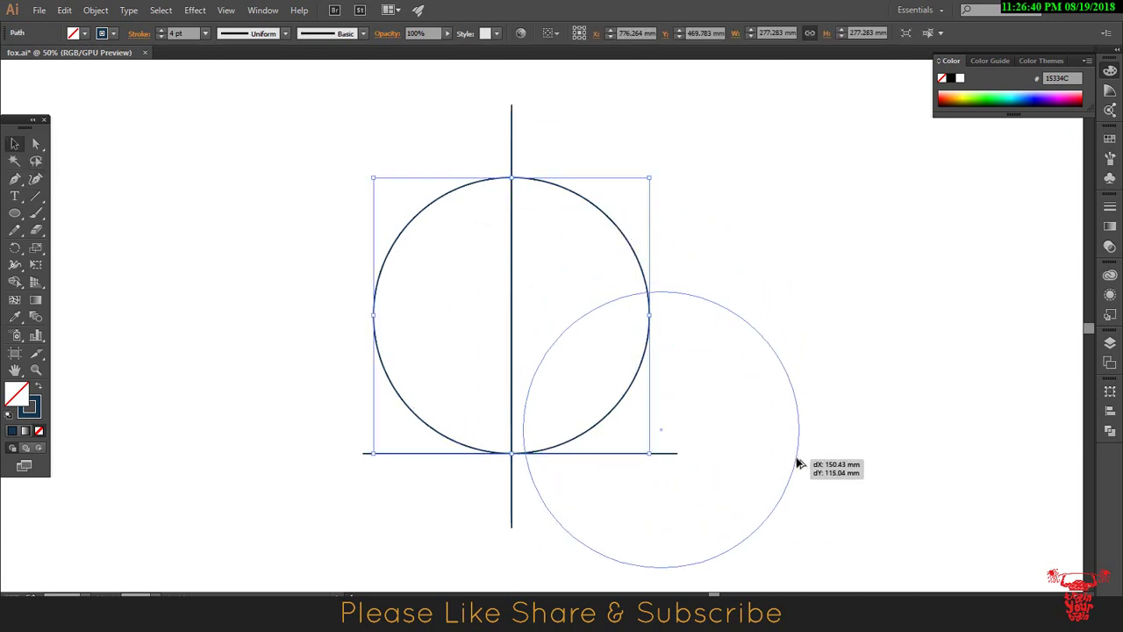
left_click(849, 375)
left_click_drag(210, 127, 920, 508)
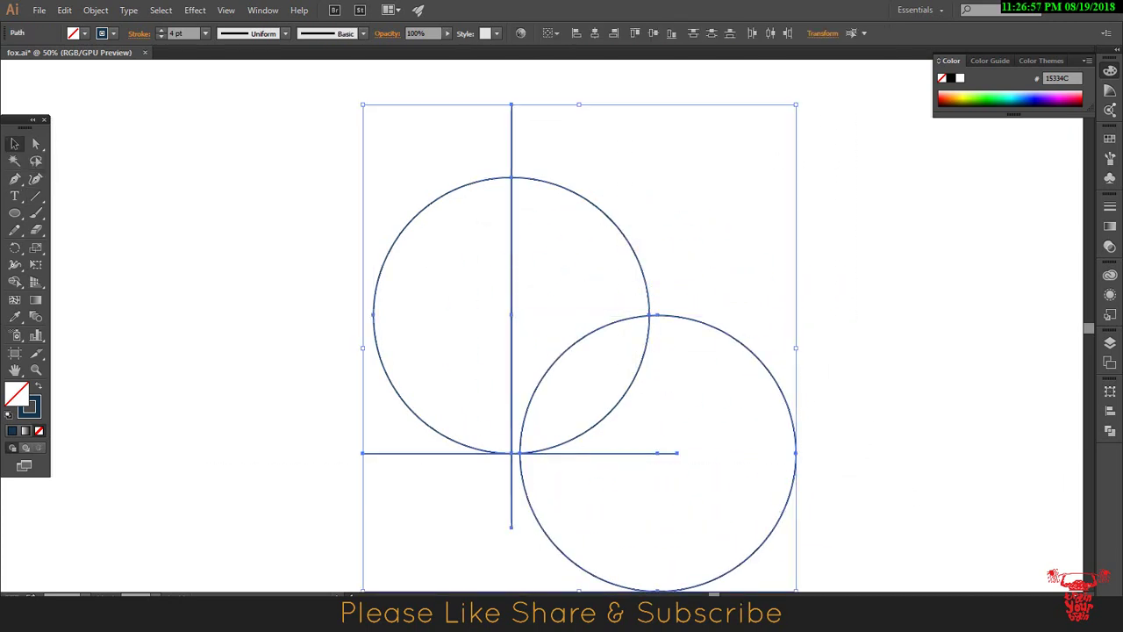
left_click(16, 283)
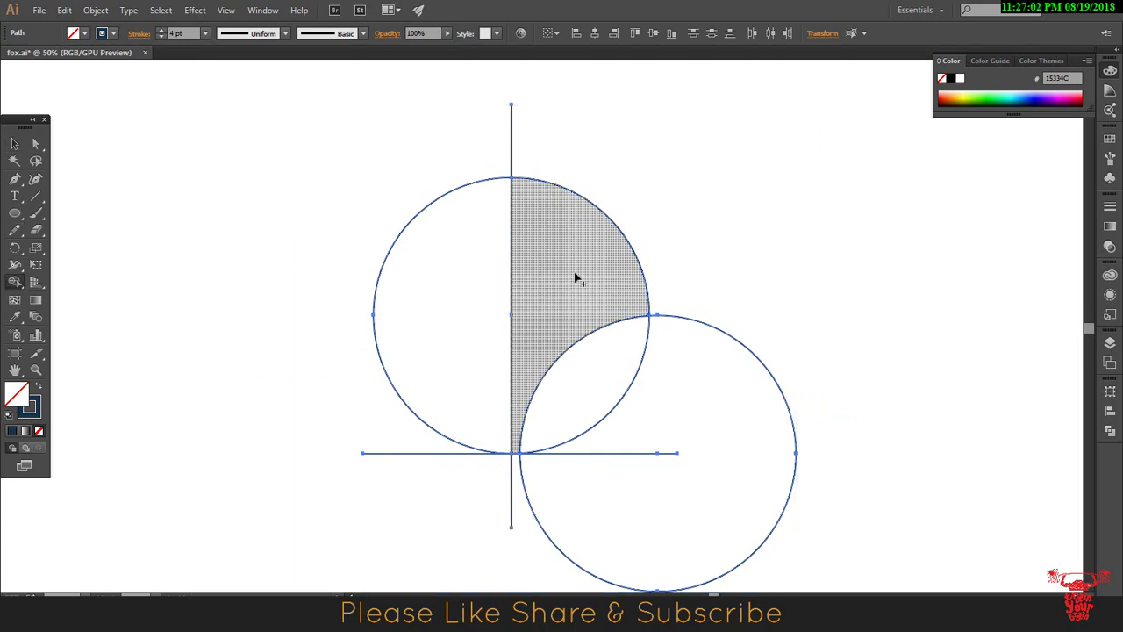
left_click(14, 143)
left_click(750, 351)
Step: Delete the lower circle, baseline, left arc and stray line ends, setting the lens piece aside
key("Delete")
left_click(647, 363)
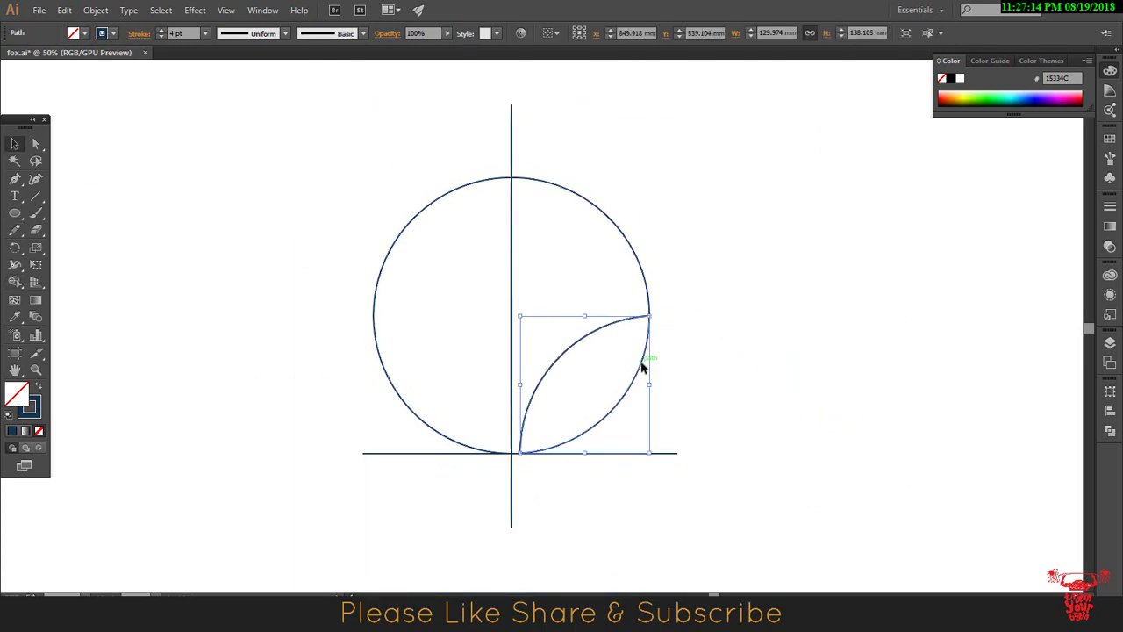
mouse_move(646, 363)
left_mouse_down()
mouse_move(917, 396)
mouse_move(978, 391)
left_mouse_up()
left_click(576, 453)
key("Delete")
left_click(482, 452)
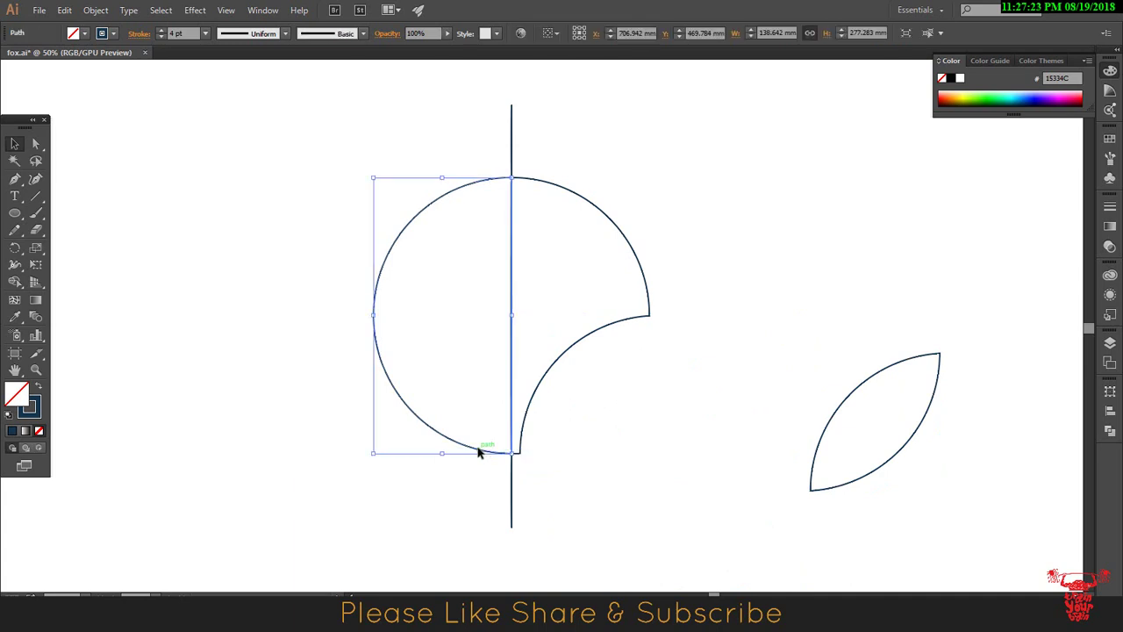
key("Delete")
left_click(514, 138)
key("Delete")
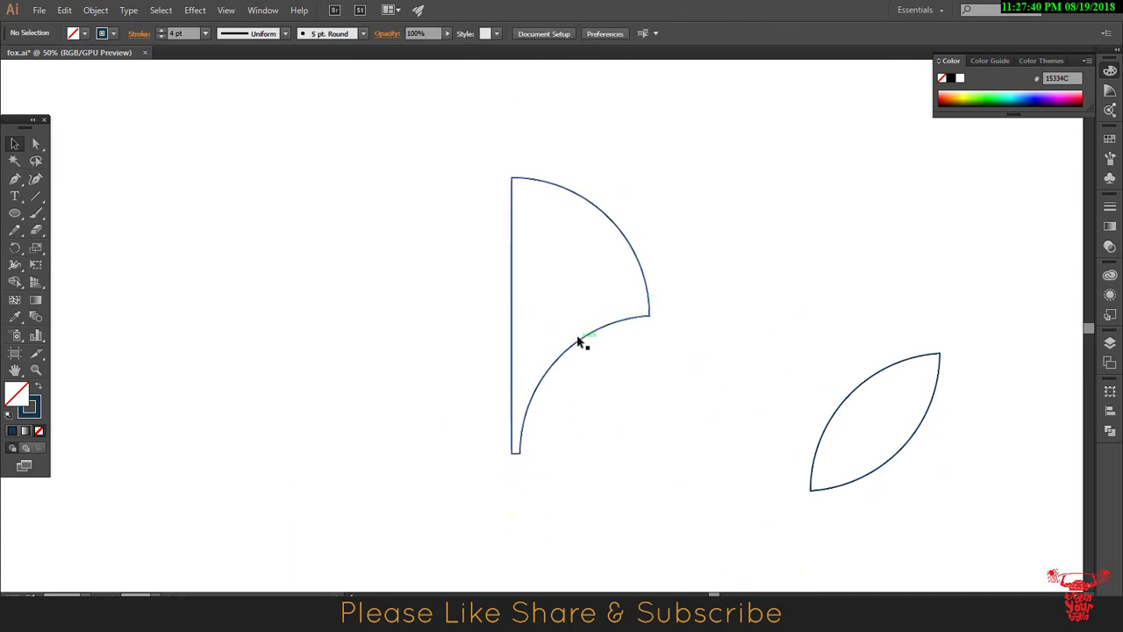
Step: Shrink the lens shape and place it inside the half face as an eye
scroll(579, 342, "up", 2)
mouse_move(782, 472)
left_mouse_down()
mouse_move(605, 401)
mouse_move(513, 515)
mouse_move(539, 462)
left_mouse_up()
scroll(634, 483, "down", 3)
scroll(634, 484, "left", 2)
left_click_drag(611, 360, 612, 351)
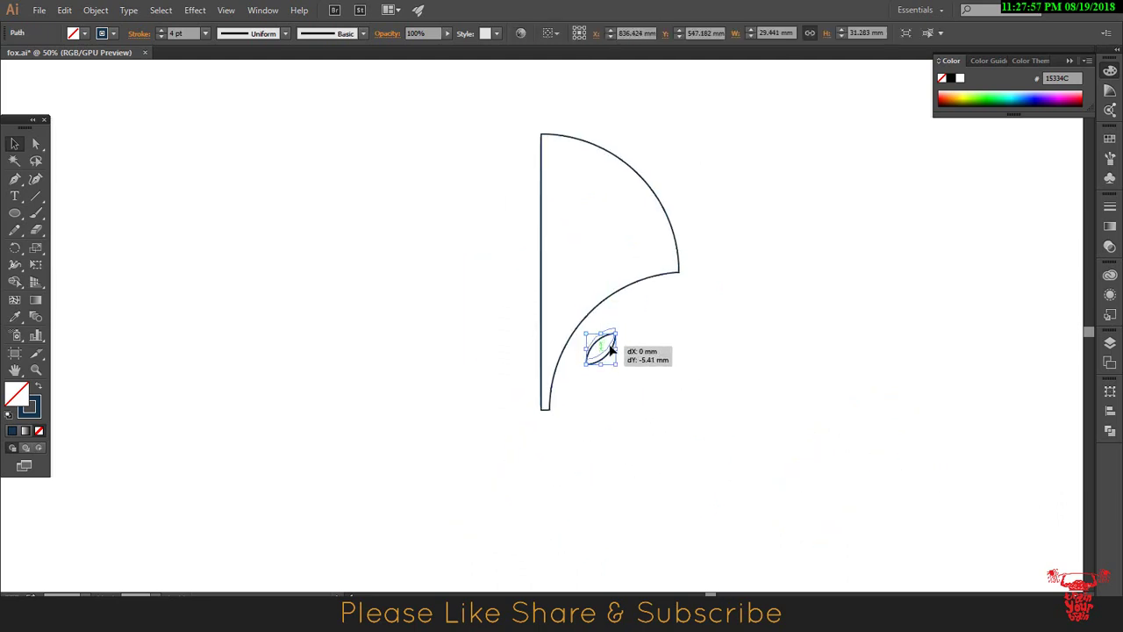
left_click(737, 304)
scroll(737, 299, "up", 2)
scroll(735, 283, "up", 3)
scroll(735, 284, "right", 2)
Step: Draw a pointed, curved ear outline with the Pen tool above the half face
left_click_drag(14, 179, 57, 185)
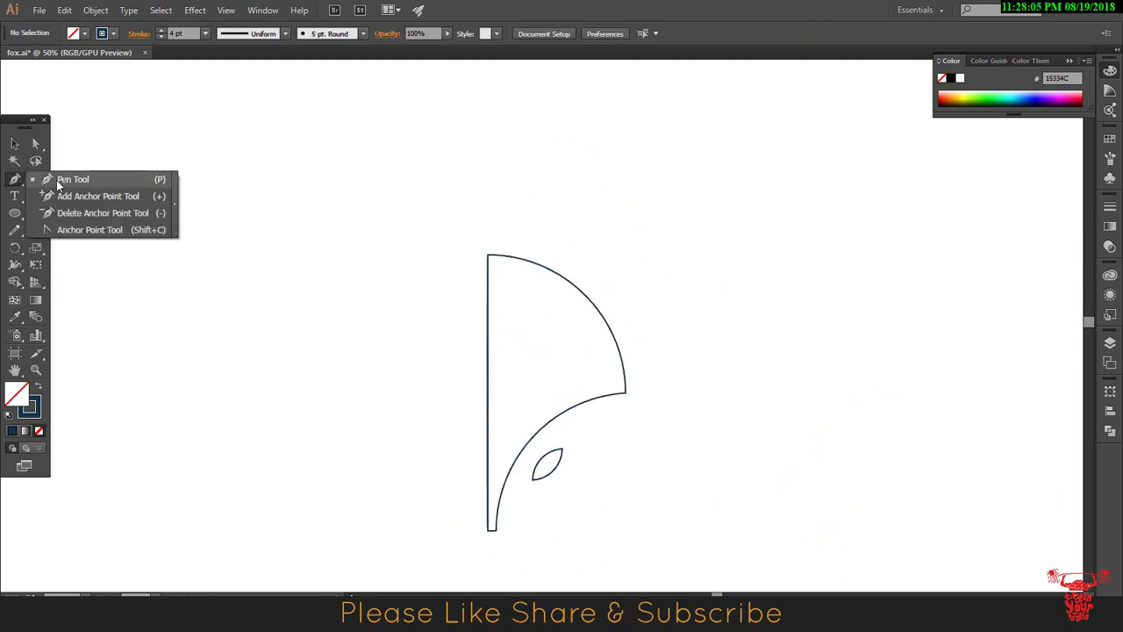
left_click(533, 231)
left_click_drag(639, 363, 648, 456)
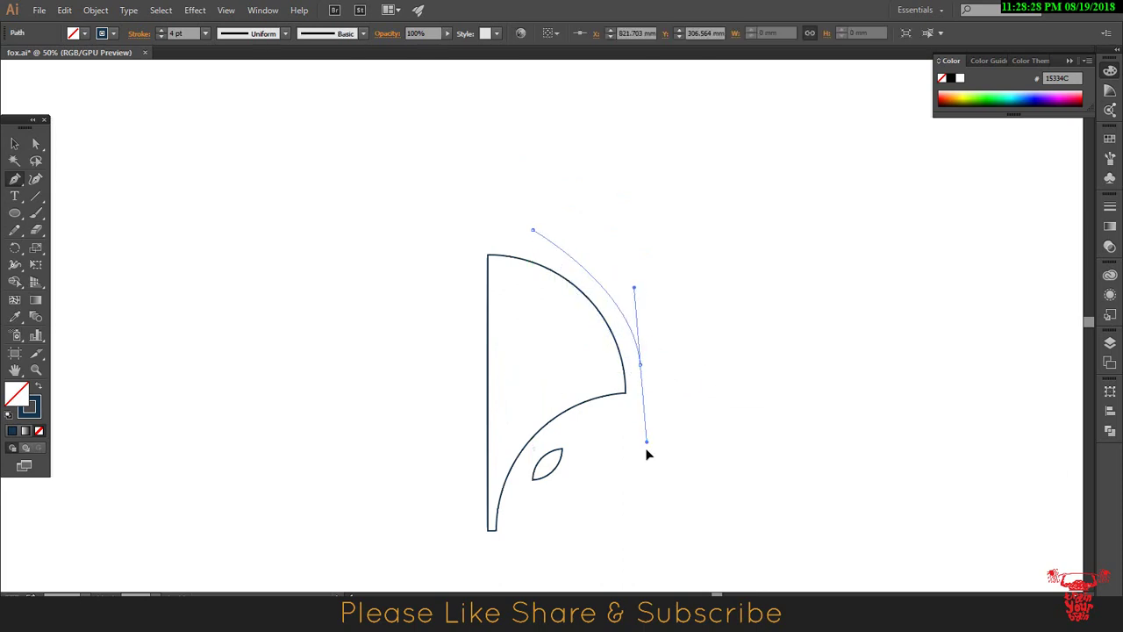
left_click(642, 369)
scroll(655, 156, "up", 3)
left_click_drag(651, 196, 608, 92)
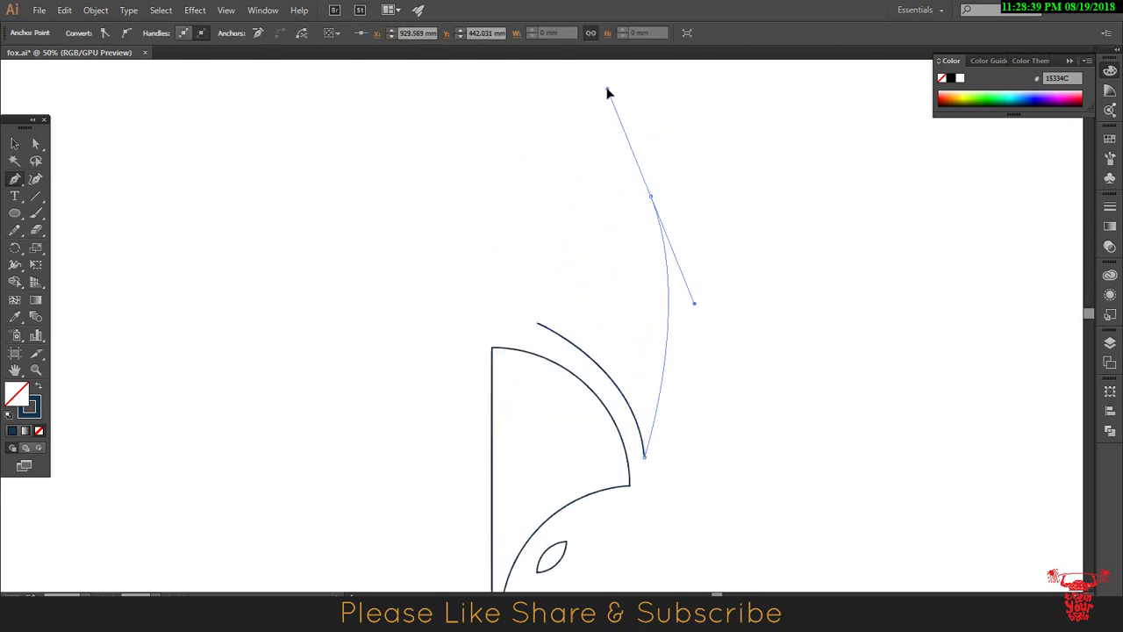
left_click_drag(537, 323, 494, 437)
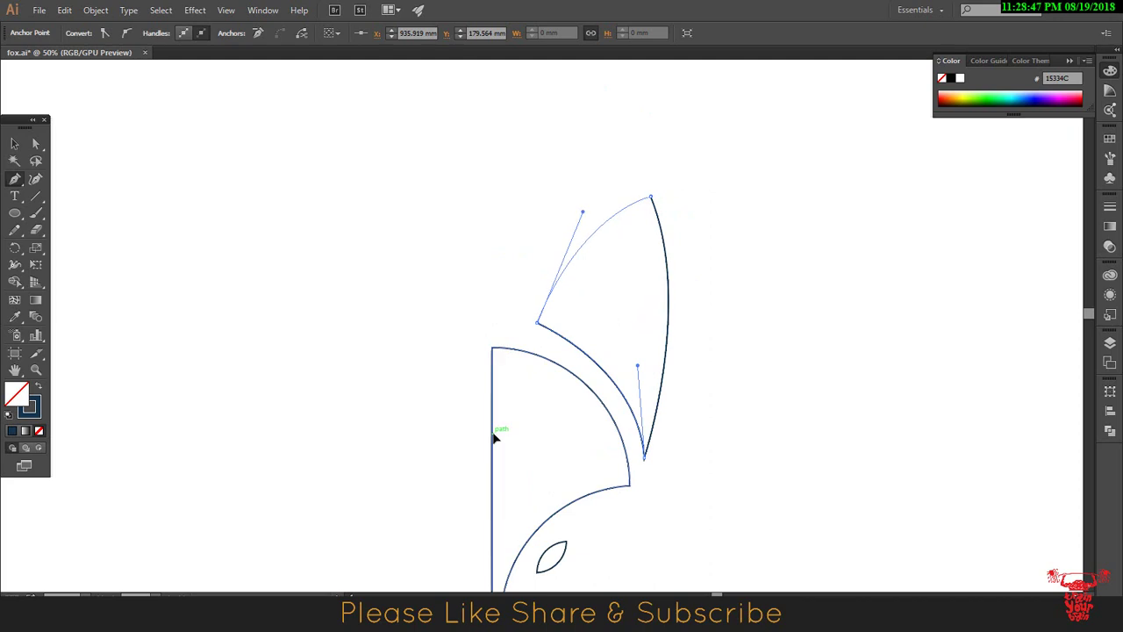
Step: Place a scaled-down copy inside the ear and cut it out with Shape Builder
key("v")
left_click(353, 198)
scroll(526, 219, "down", 4)
left_click(707, 140)
mouse_move(714, 79)
left_mouse_down()
mouse_move(705, 151)
mouse_move(684, 155)
mouse_move(787, 155)
mouse_move(752, 225)
left_mouse_up()
left_click_drag(752, 289, 673, 252)
left_click(689, 220, "shift")
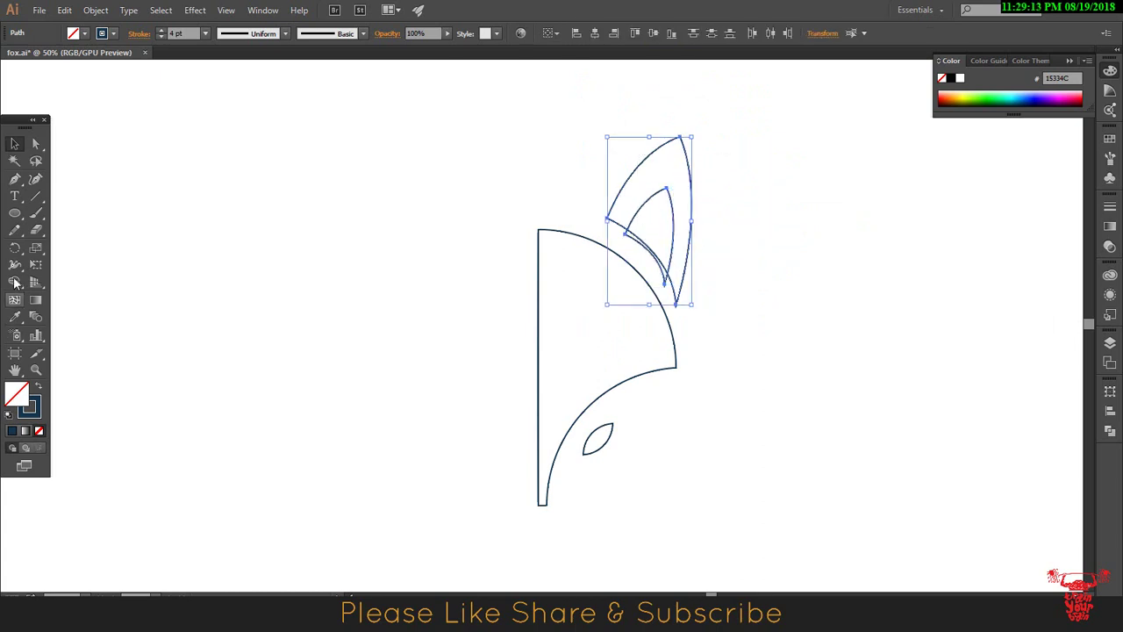
left_click(422, 263)
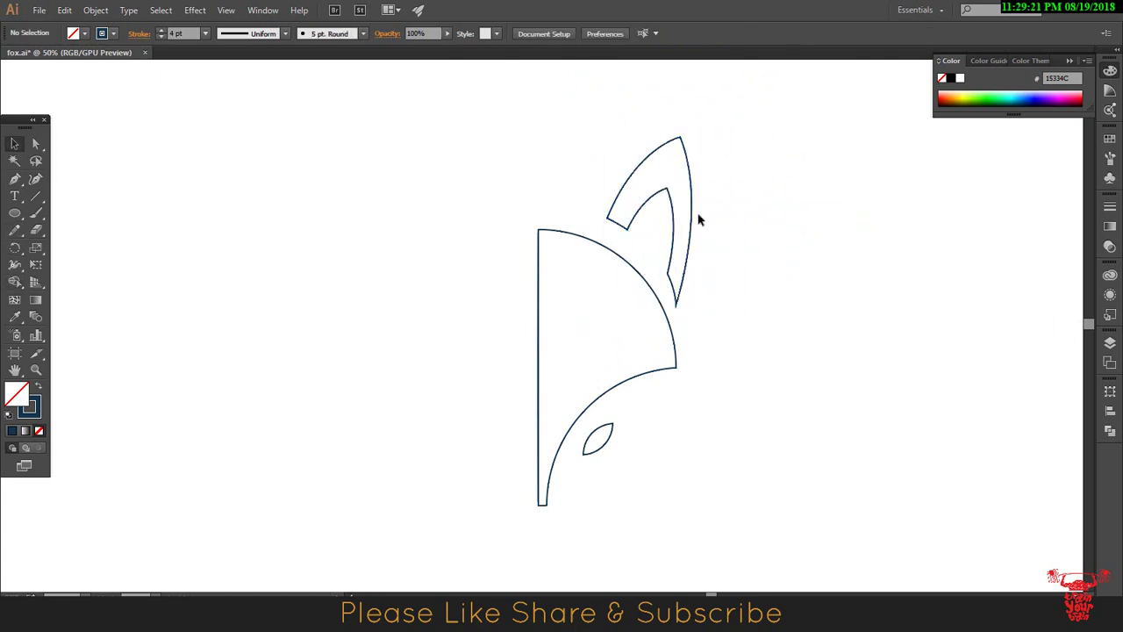
scroll(576, 508, "down", 1)
Step: Pen a small pointed nose tip at the half face's bottom anchor
scroll(560, 441, "down", 1)
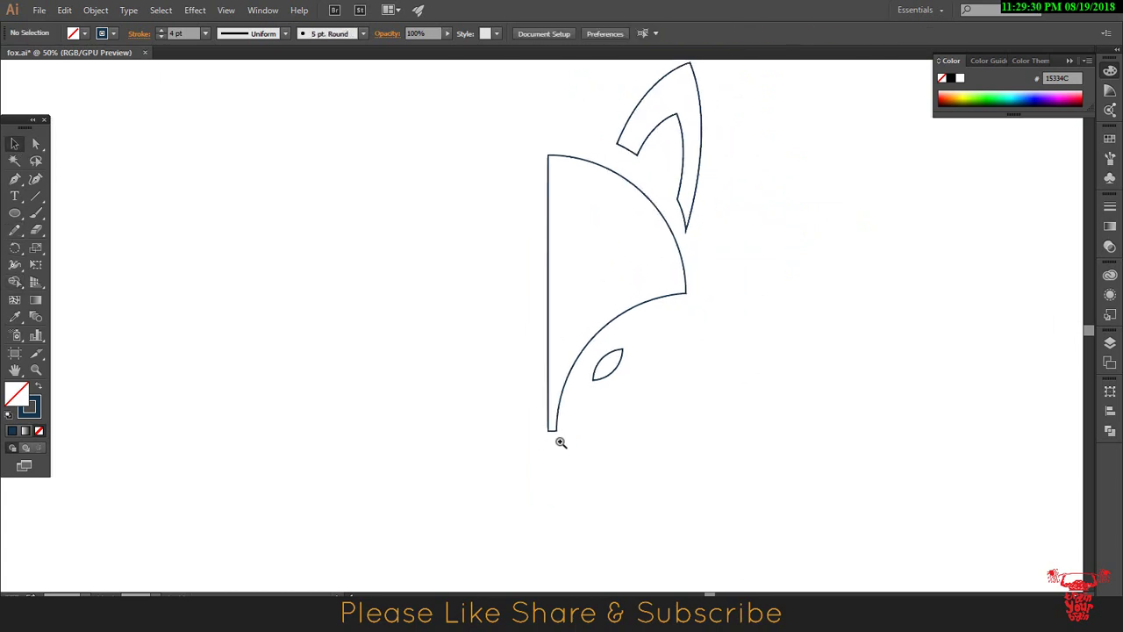
left_click(562, 429)
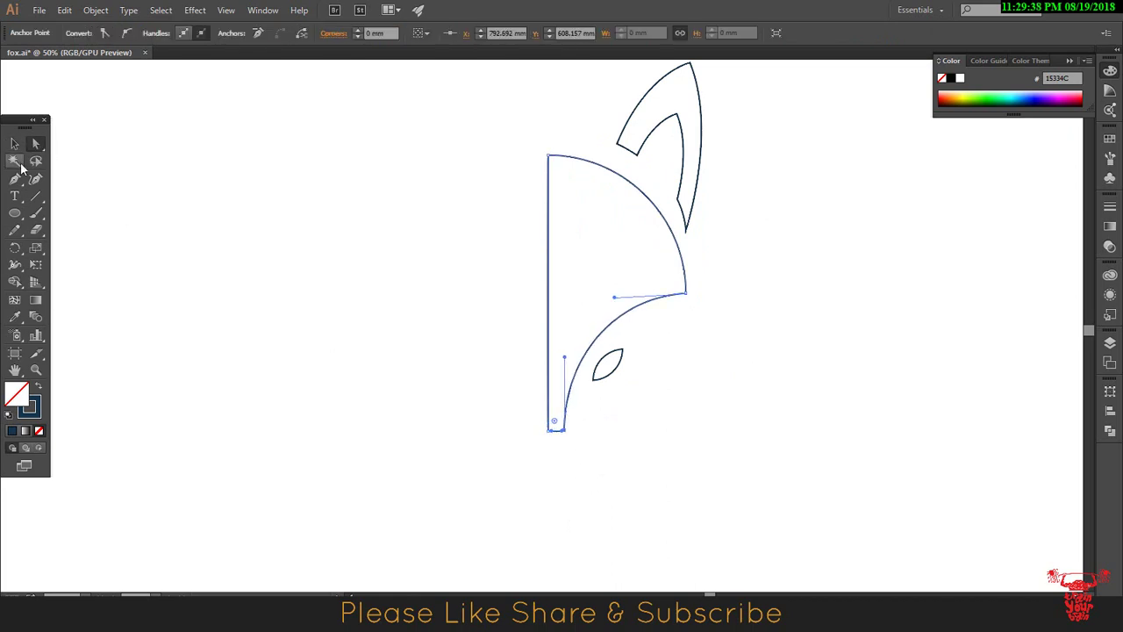
left_click(14, 143)
left_click(572, 447)
left_click(14, 179)
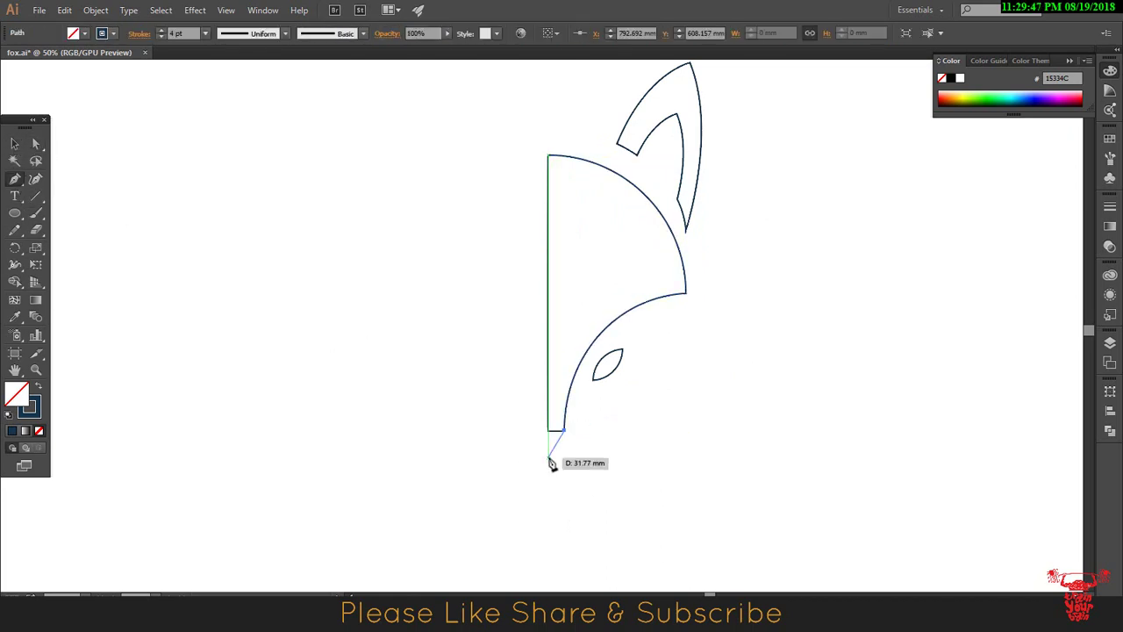
left_click_drag(554, 446, 560, 437)
left_click(579, 482, "ctrl")
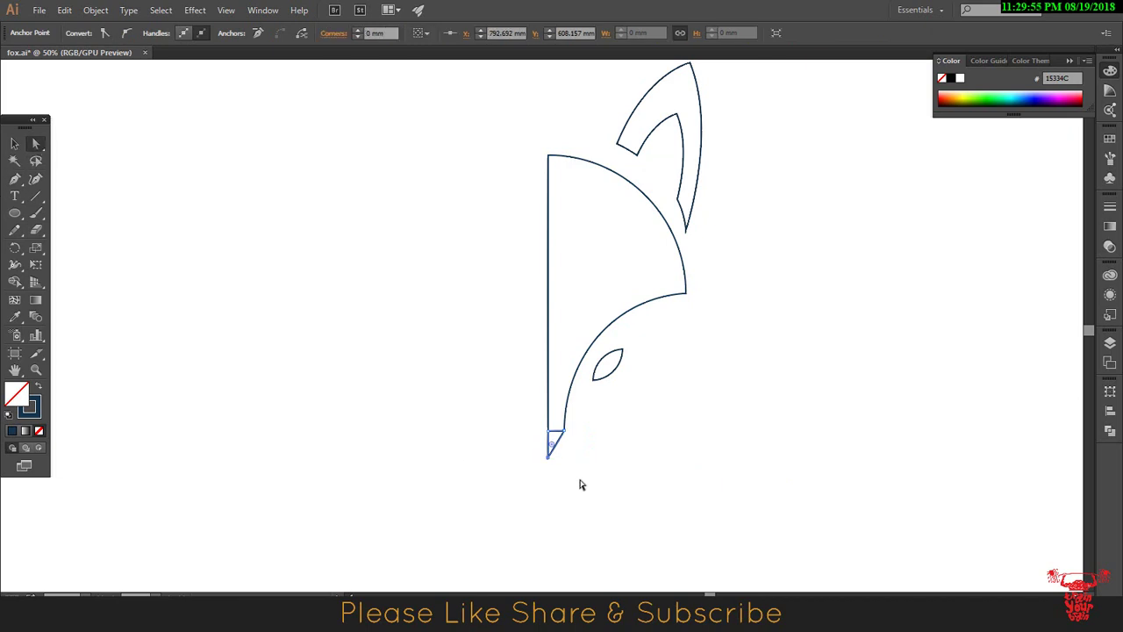
Step: Alt-drag a copy of the half fox, reflect it vertically and join it to the right half
left_click_drag(699, 335, 705, 361)
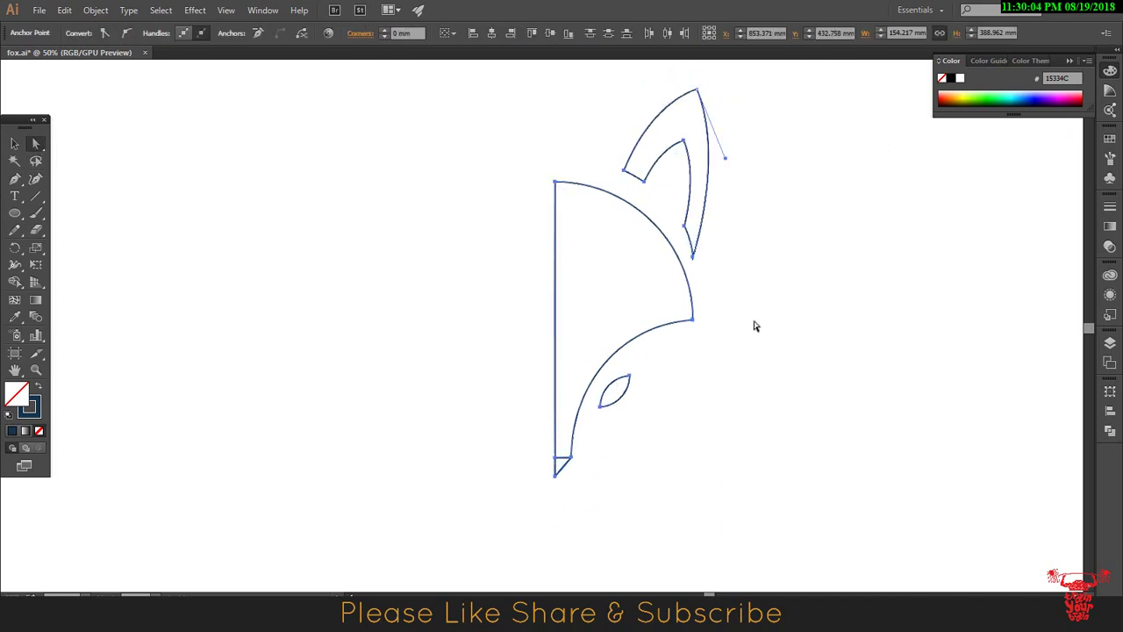
key("v")
left_click(688, 283)
left_click_drag(688, 283, 498, 282)
right_click(499, 282)
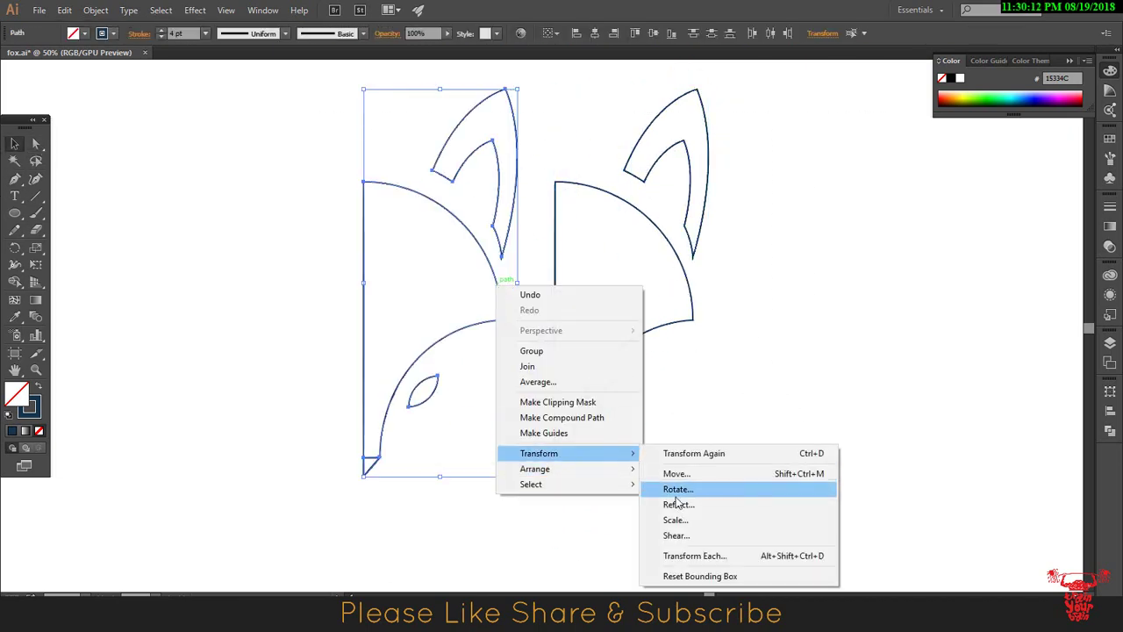
left_click(677, 506)
left_click(767, 401)
left_click_drag(517, 344, 555, 344)
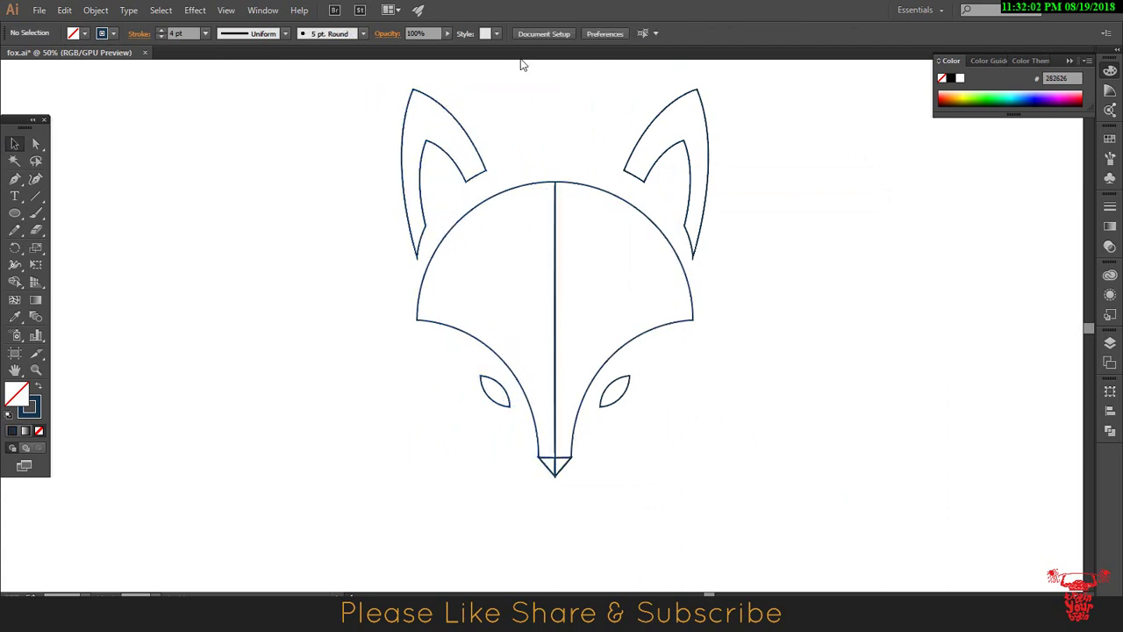
Step: Show rulers, pull a horizontal guide onto the face, and add anchors where it crosses both sides
key("ctrl+r")
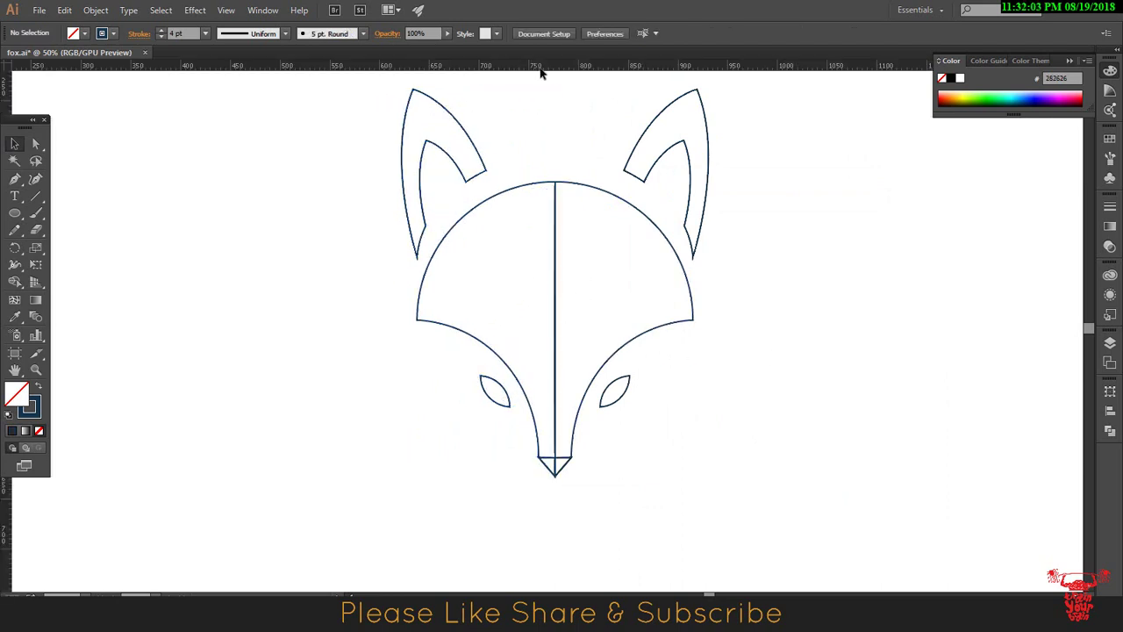
mouse_move(536, 67)
left_mouse_down()
mouse_move(551, 281)
mouse_move(550, 268)
left_mouse_up()
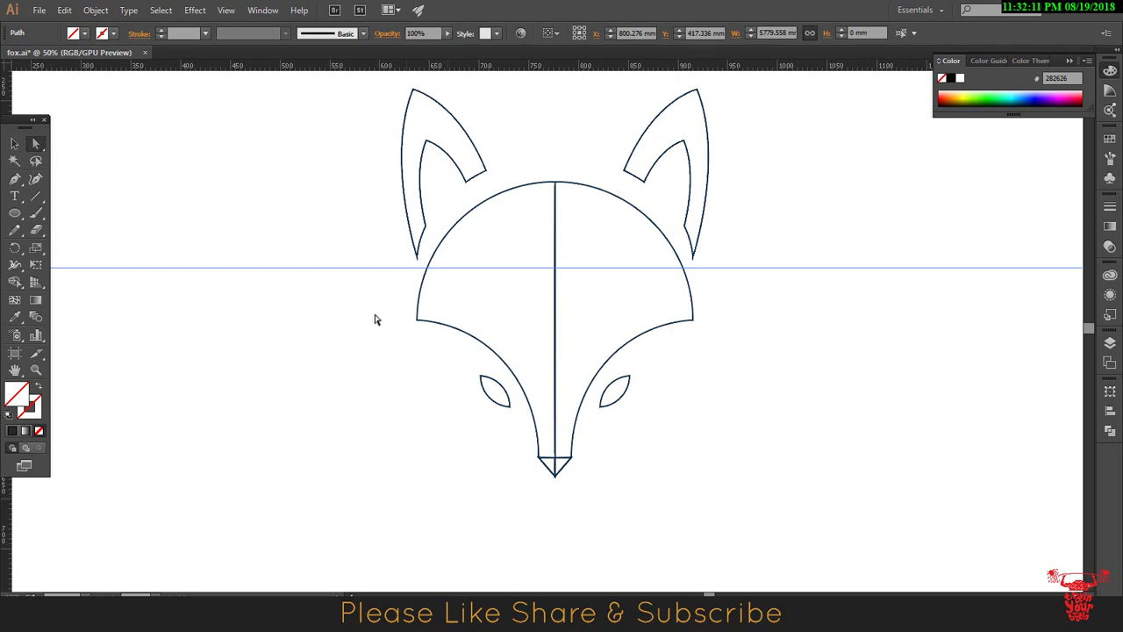
mouse_move(15, 178)
left_mouse_down()
mouse_move(46, 203)
mouse_move(54, 195)
left_mouse_up()
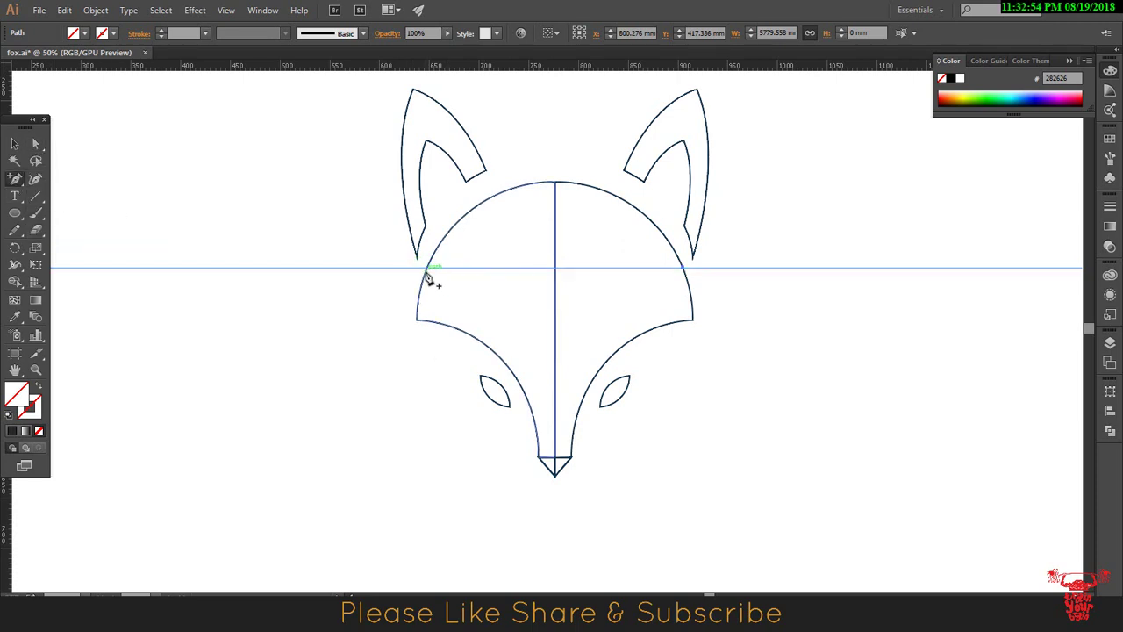
left_click(426, 271)
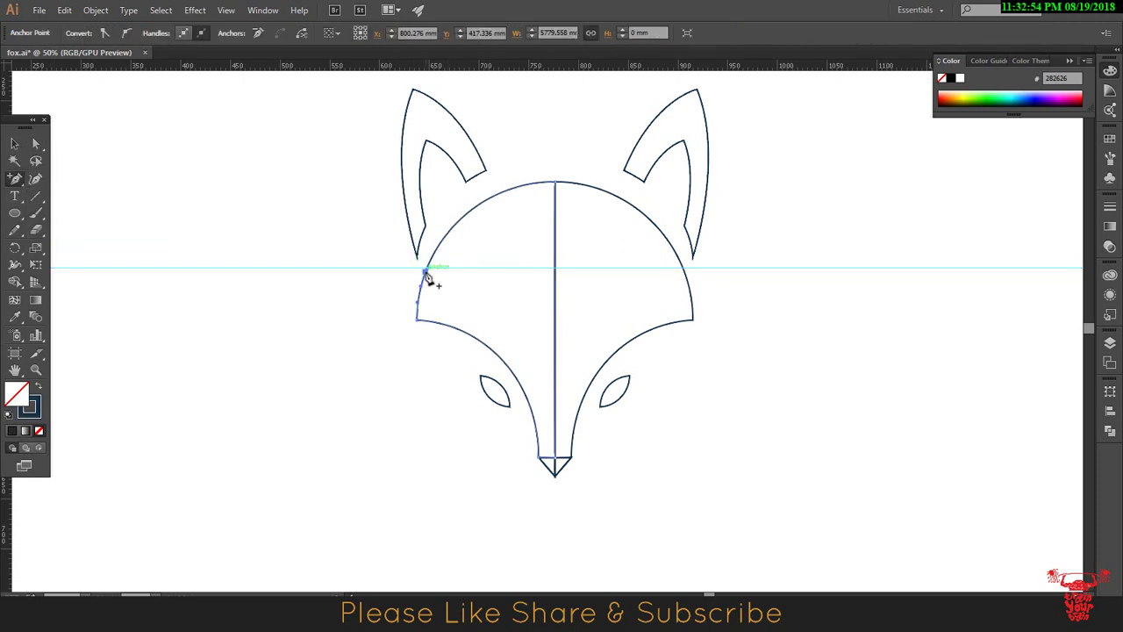
left_click(685, 271)
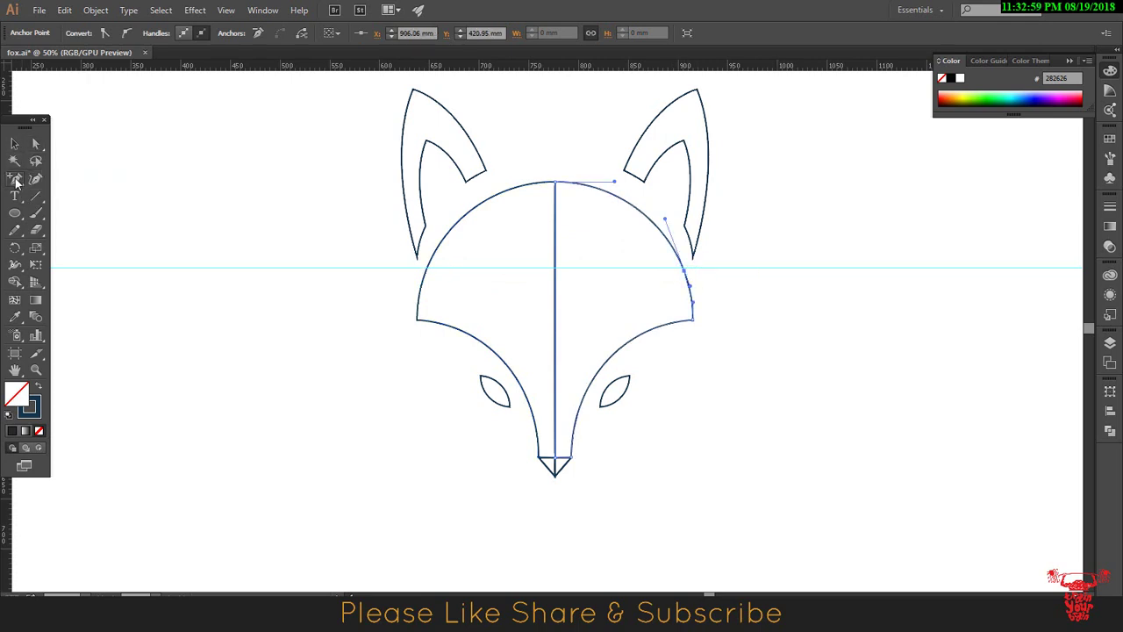
Step: Delete the lower left and right cheek anchors so both sides taper to the chin
left_click(14, 178)
left_click(105, 214)
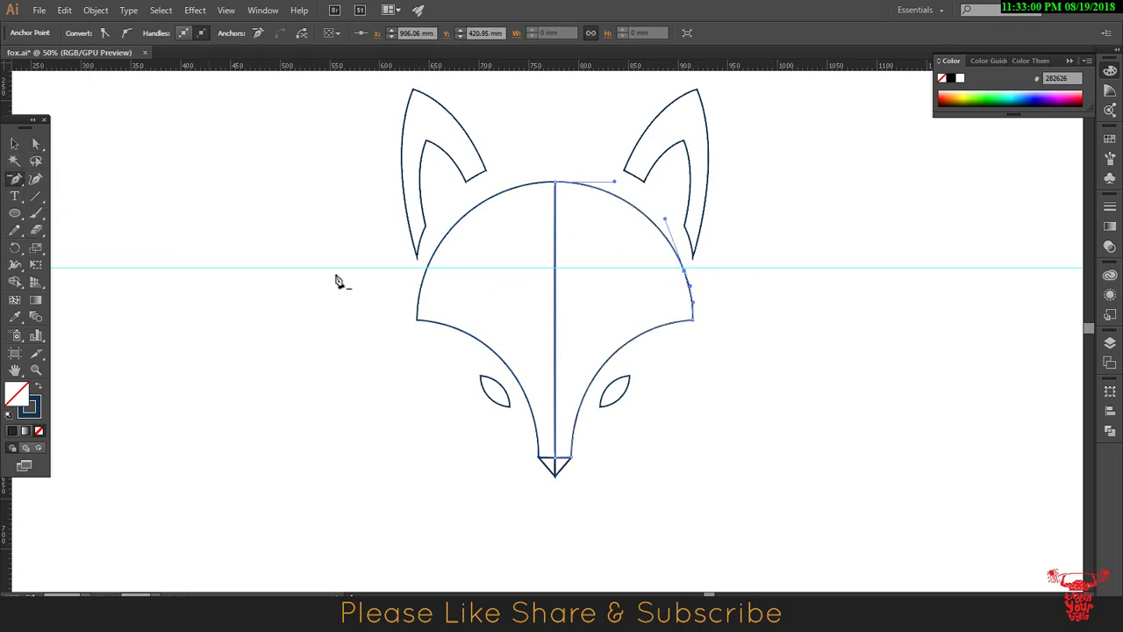
left_click(419, 322)
left_click(419, 322)
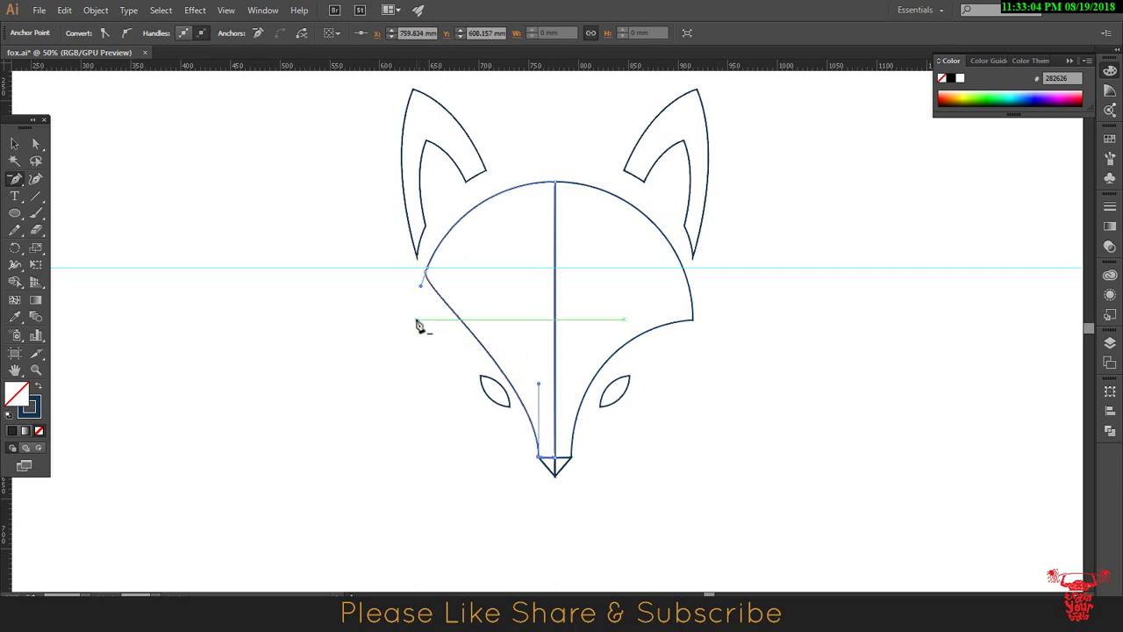
left_click(694, 322)
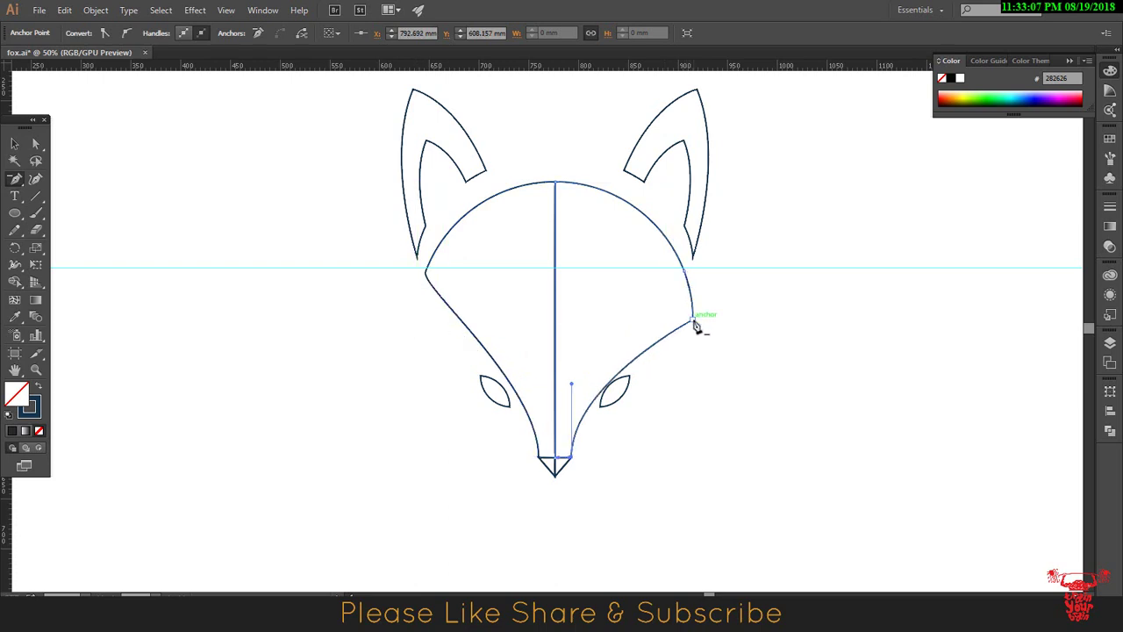
left_click(694, 322)
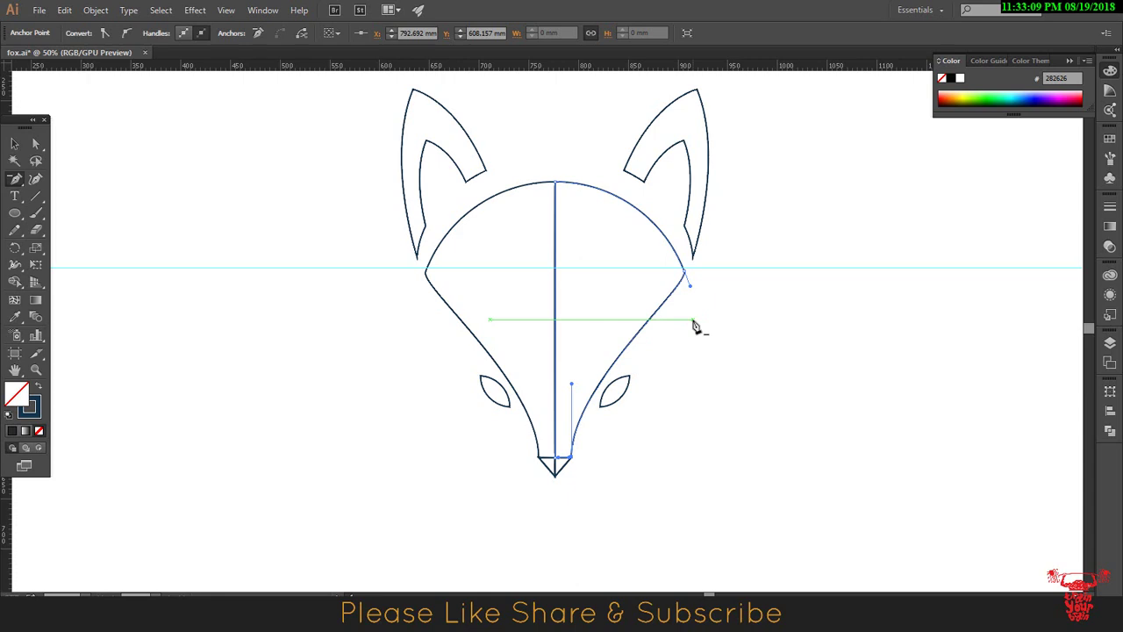
left_click(14, 143)
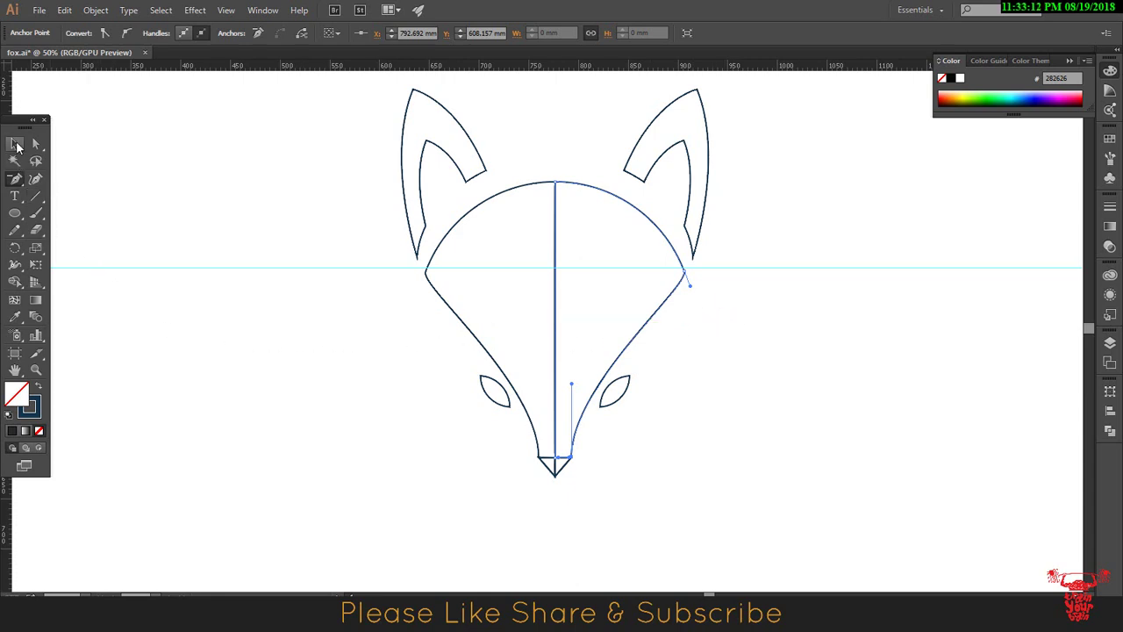
left_click(894, 420)
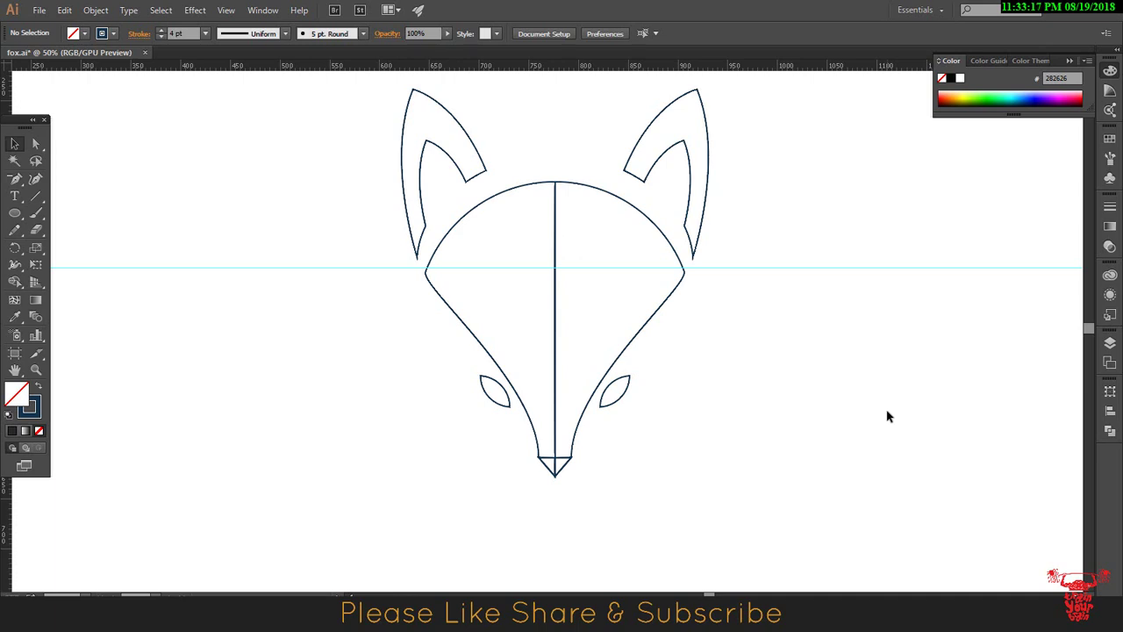
Step: Drag the live corner widgets of both ears inward to round their tips and corners
left_click(465, 178)
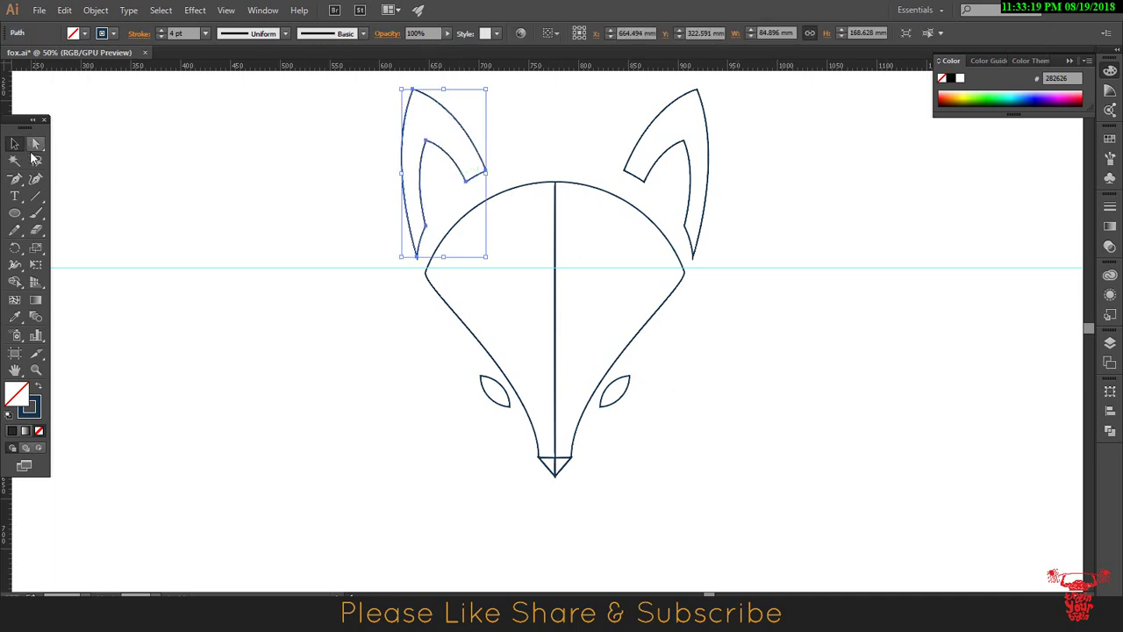
left_click(36, 146)
left_click_drag(420, 106, 420, 110)
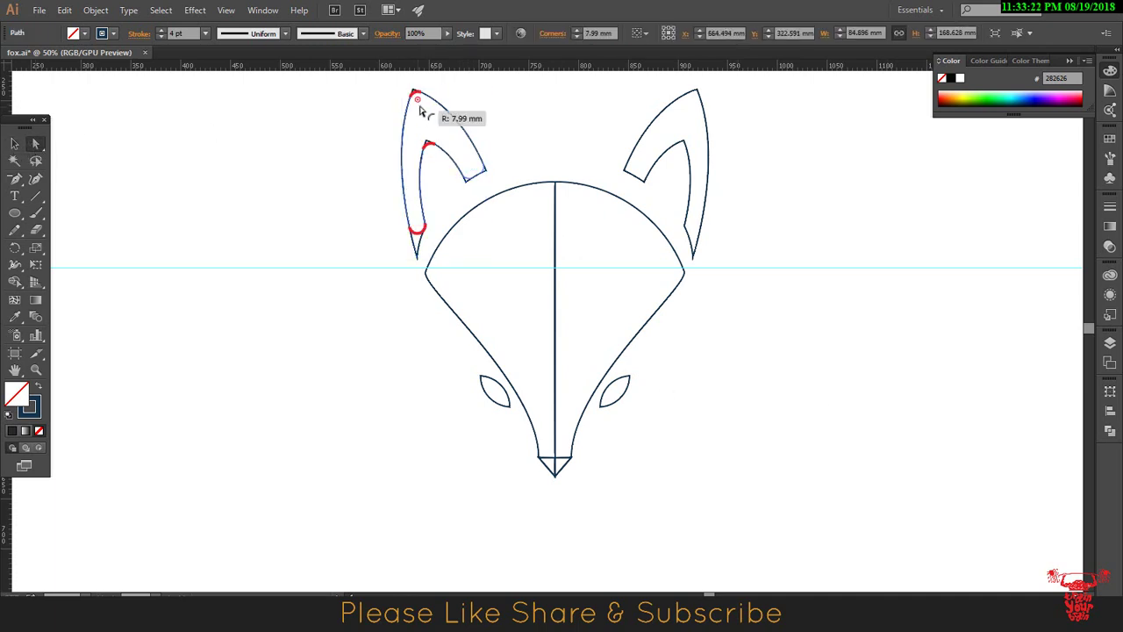
left_click(693, 94)
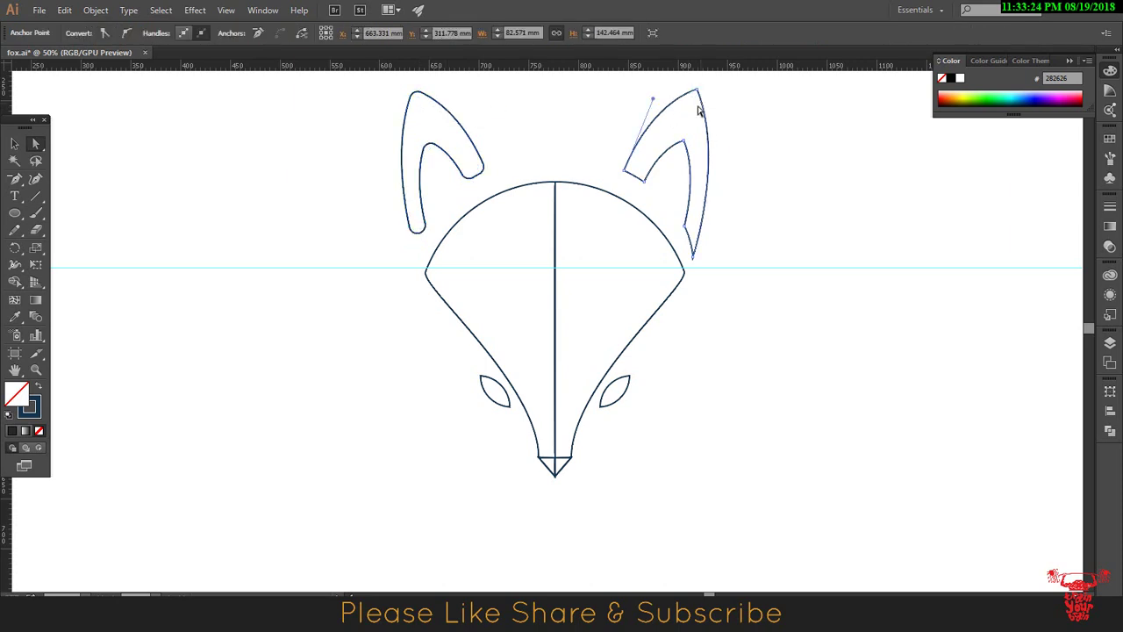
key("ctrl+z")
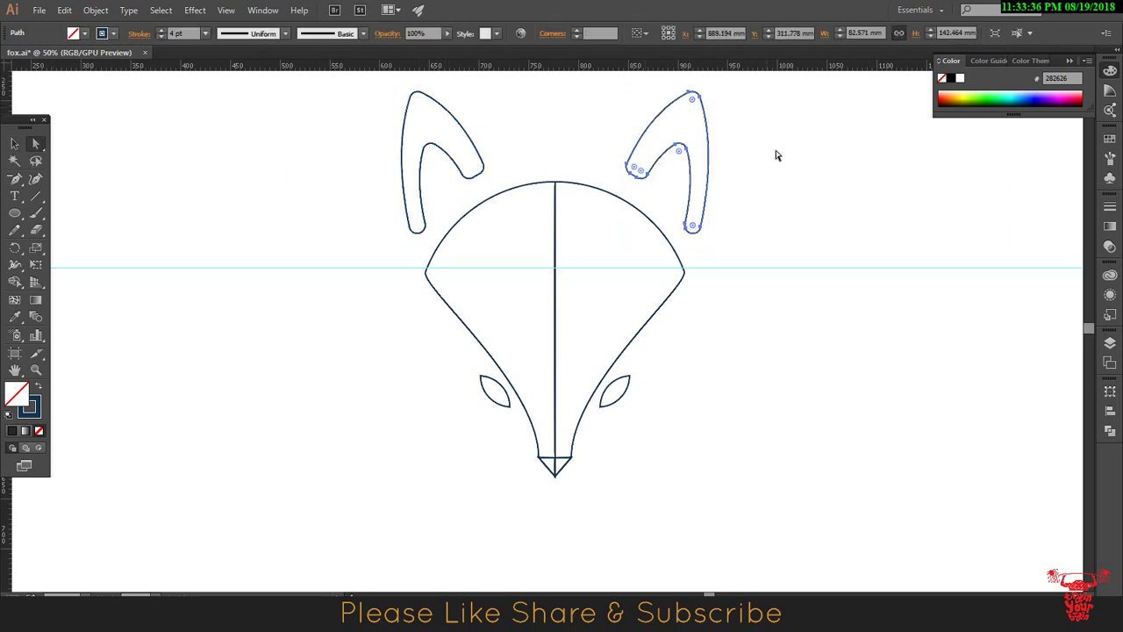
left_click_drag(701, 112, 702, 100)
key("v")
left_click(750, 221)
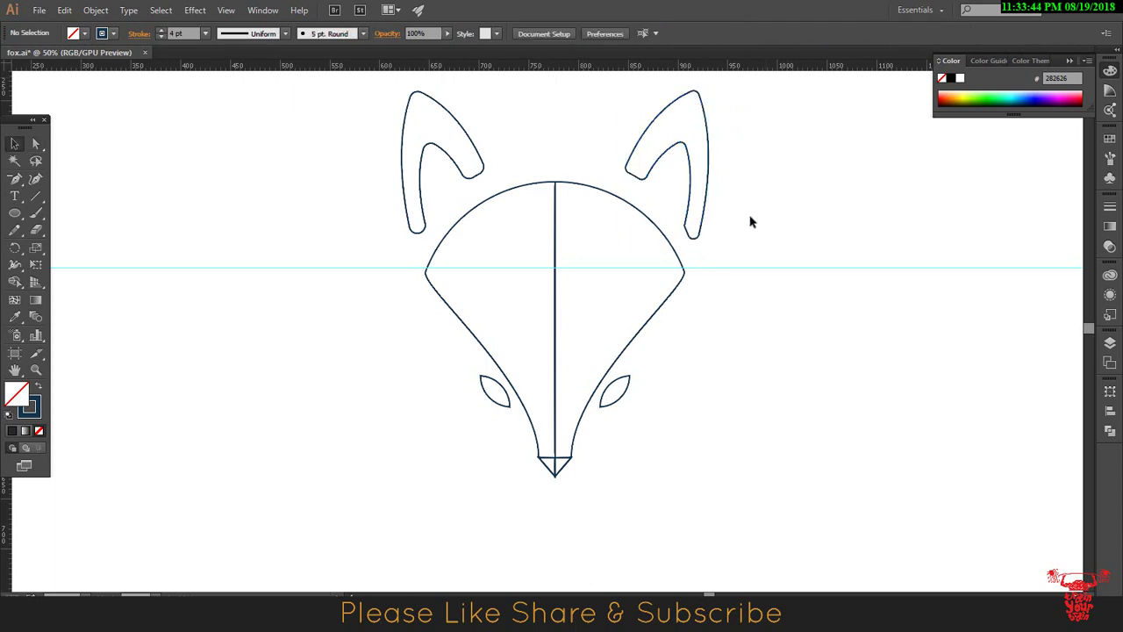
Step: Fill the right face half with red #B72929 and the left half with lighter #C94545
left_click(611, 194)
double_click(952, 79)
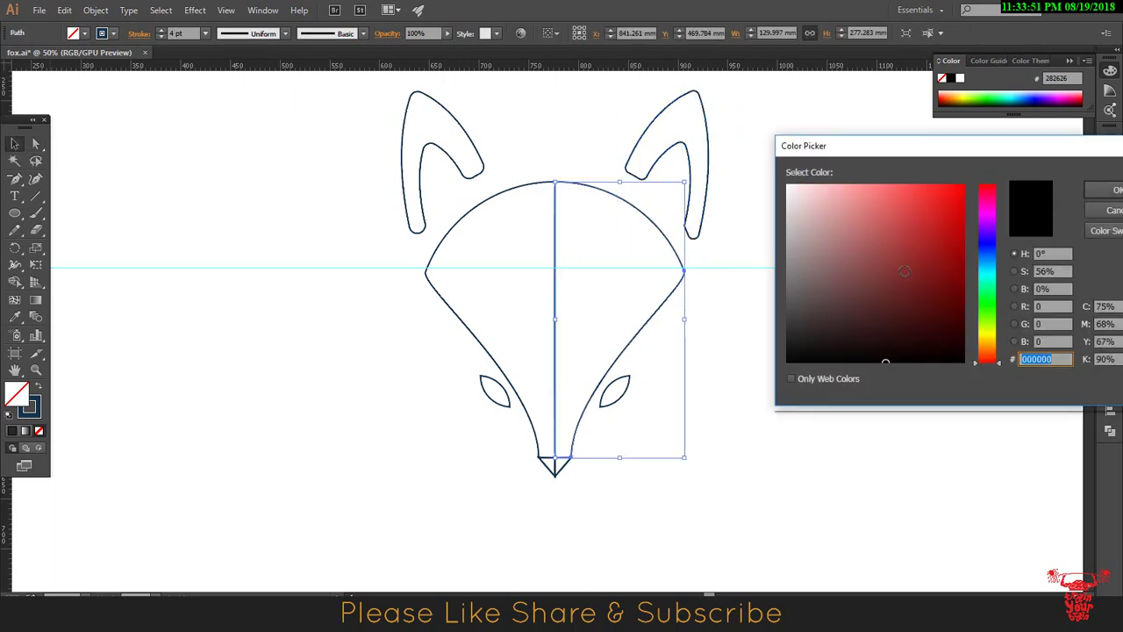
left_click(925, 233)
key("Return")
left_click(509, 193)
key("i")
left_click(609, 238)
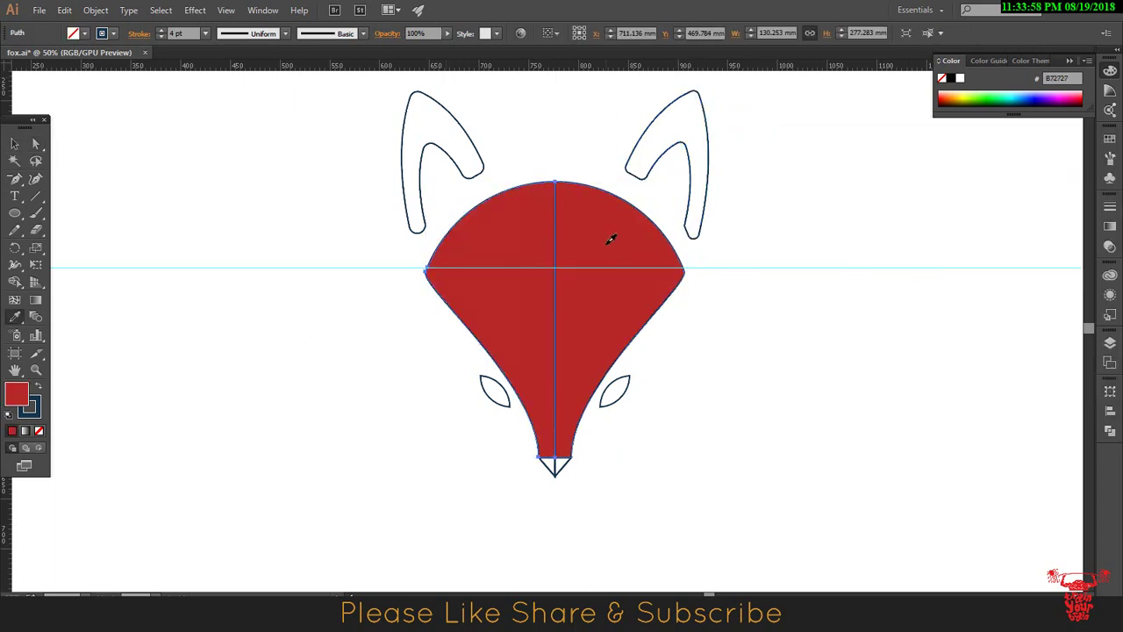
double_click(16, 394)
left_click(888, 220)
left_click(1115, 190)
key("v")
Step: Fill both eyes with a dark colour
left_click(615, 391)
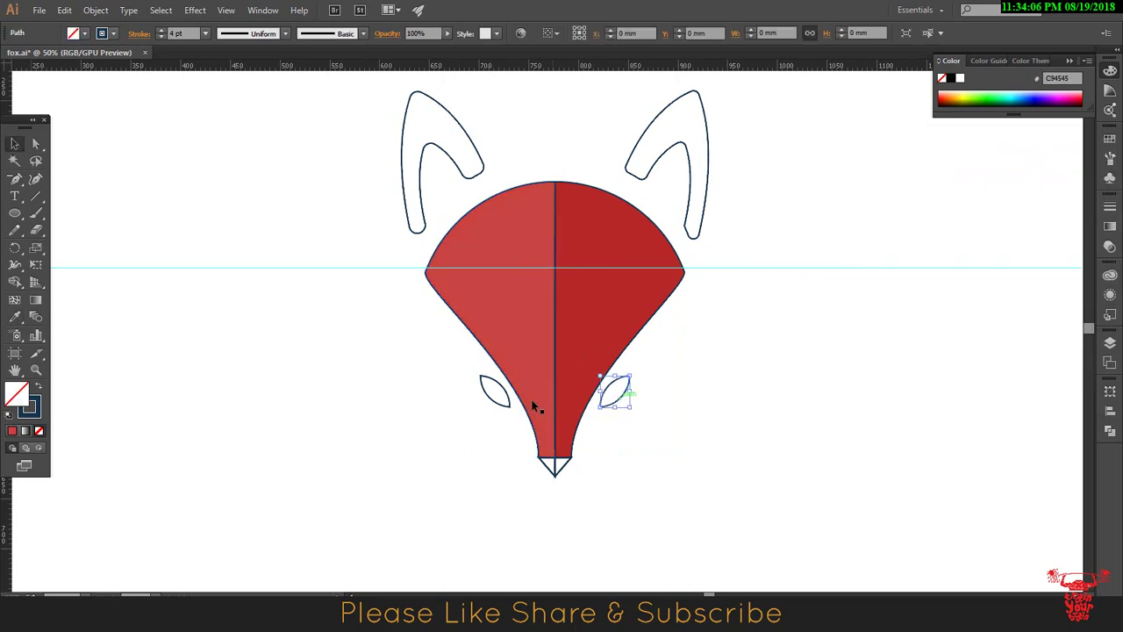
left_click(495, 392, "shift")
double_click(19, 397)
key("Return")
Step: Eyedrop the darker red onto the right ear and the lighter red onto the left ear
left_click(689, 150)
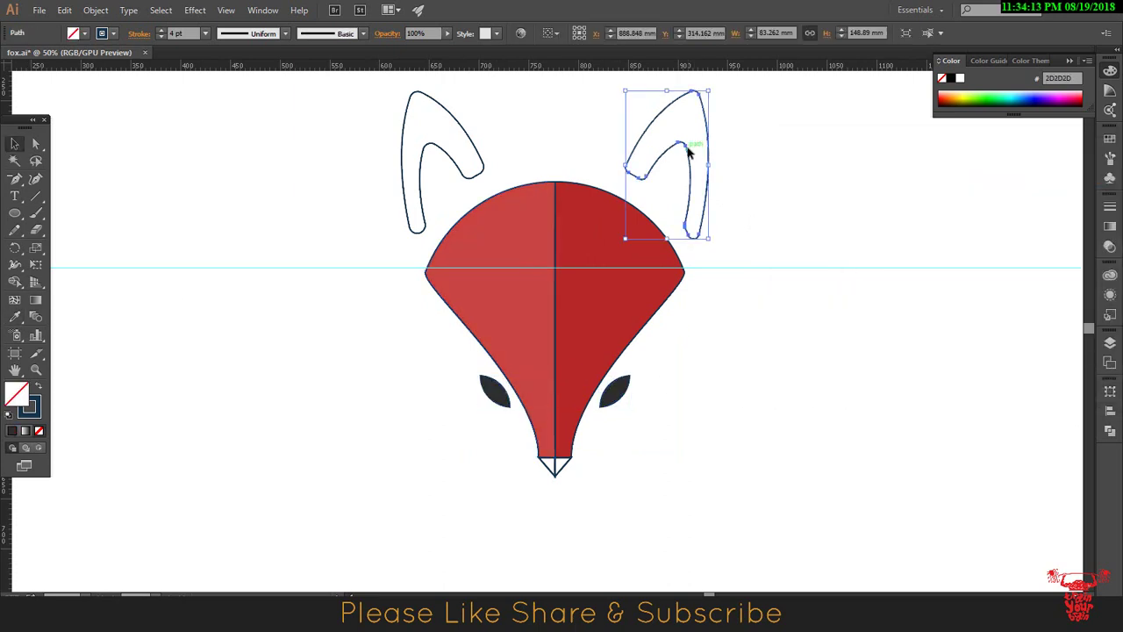
key("i")
left_click(602, 232)
left_click(472, 171, "ctrl")
left_click(500, 228)
left_click(554, 462, "ctrl")
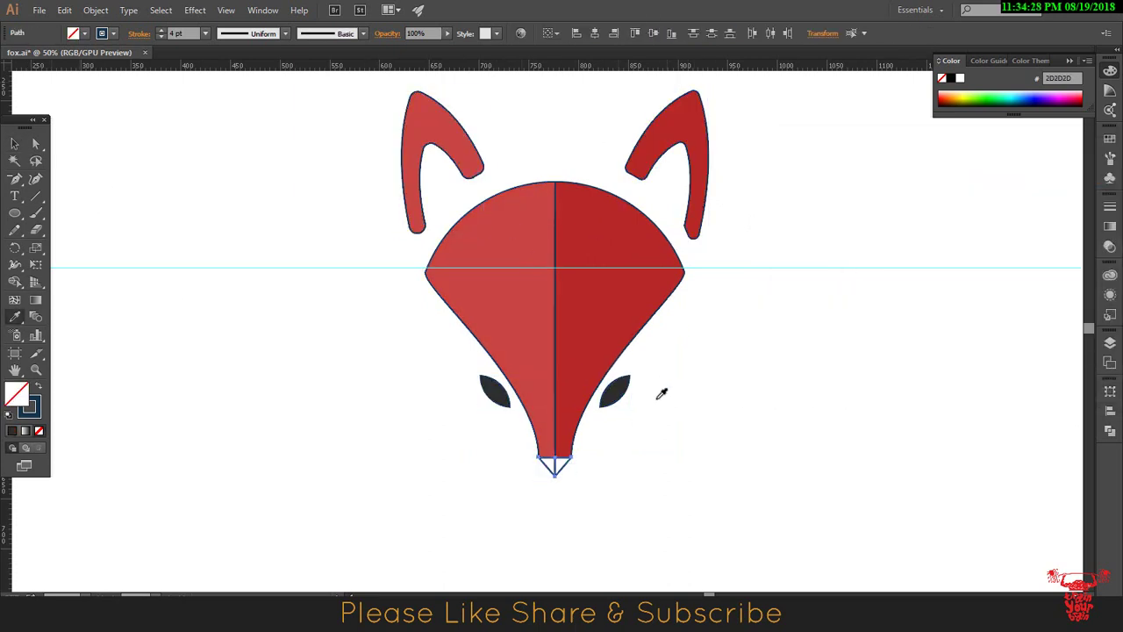
Step: Fill the nose with grey #595959
left_click(614, 391)
left_click(14, 143)
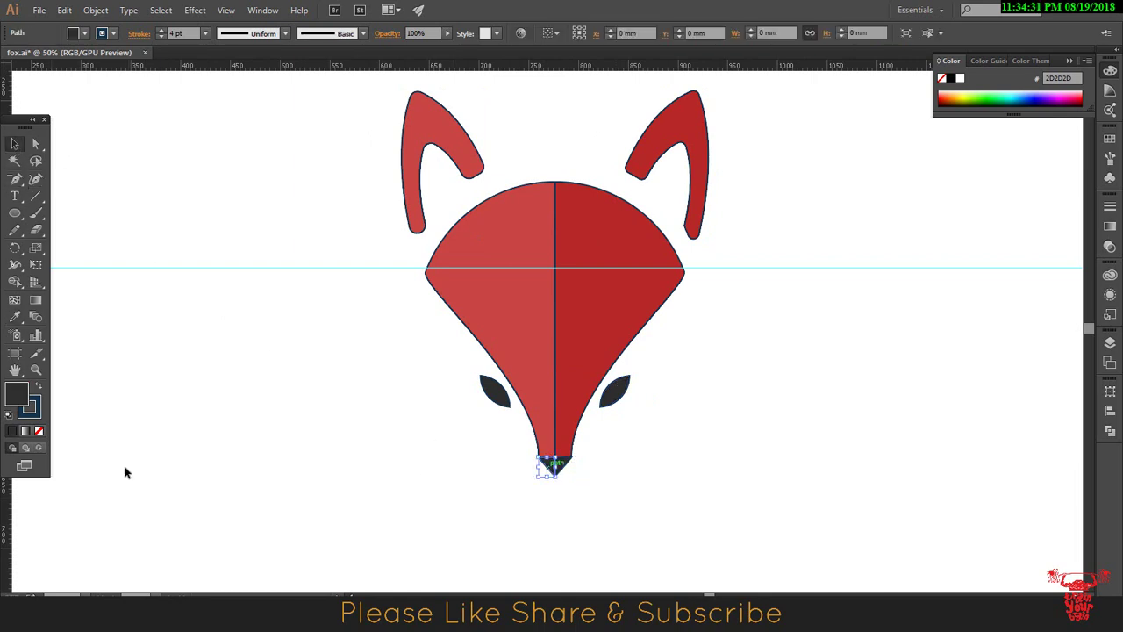
double_click(13, 397)
type("595959")
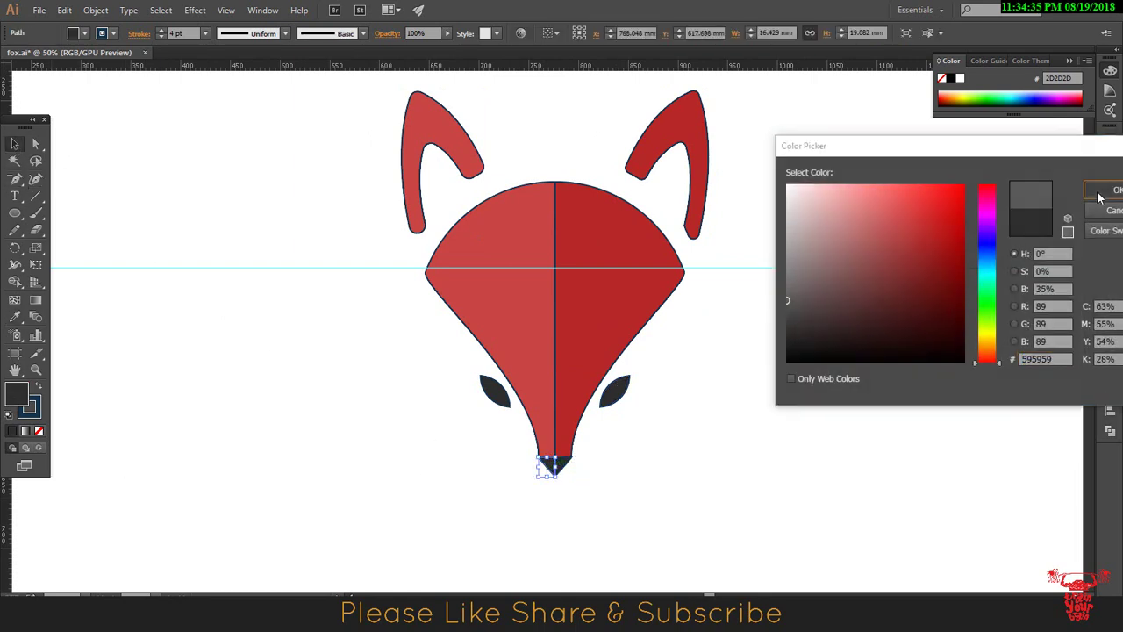
key("Return")
left_click(855, 360)
left_click_drag(304, 125, 811, 440)
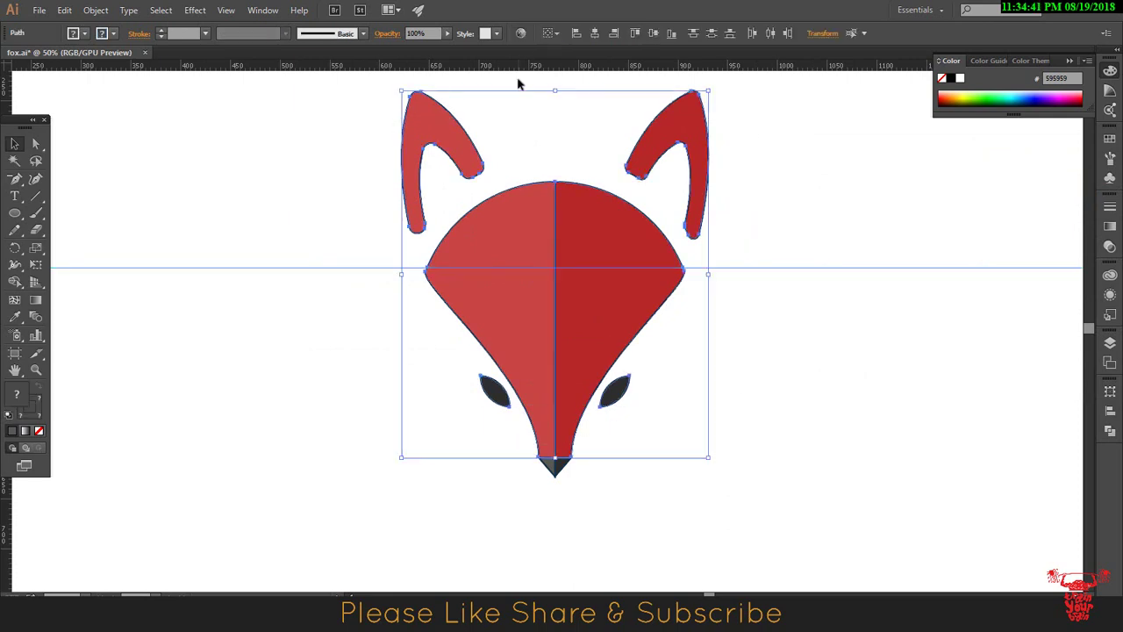
Step: Set the dark nose triangle's stroke to None
left_click(269, 399)
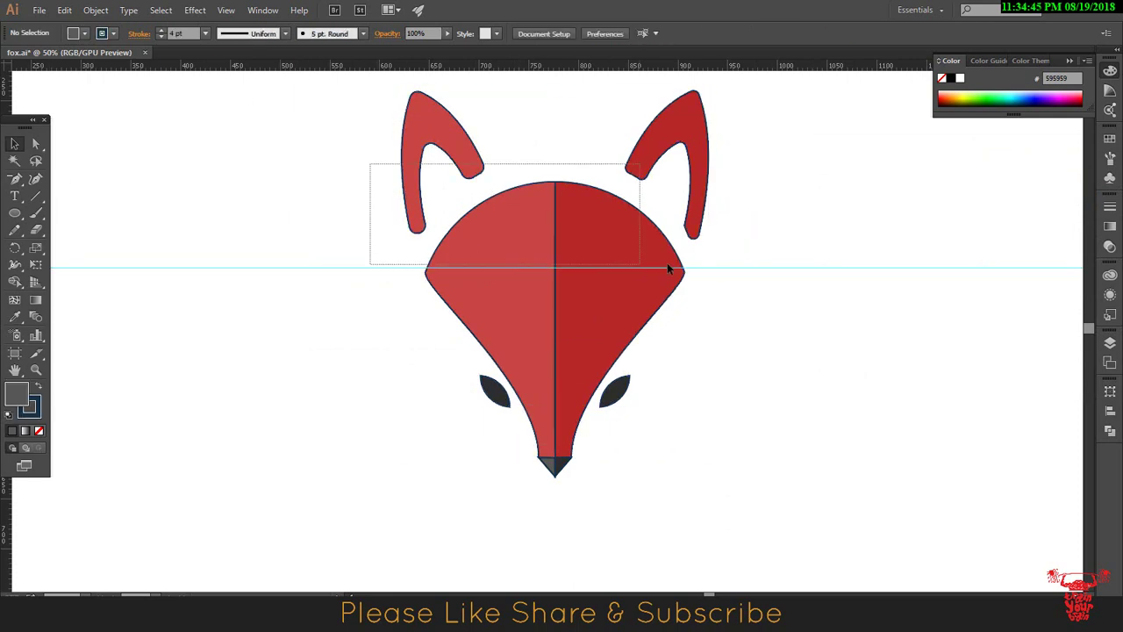
left_click_drag(667, 268, 715, 267)
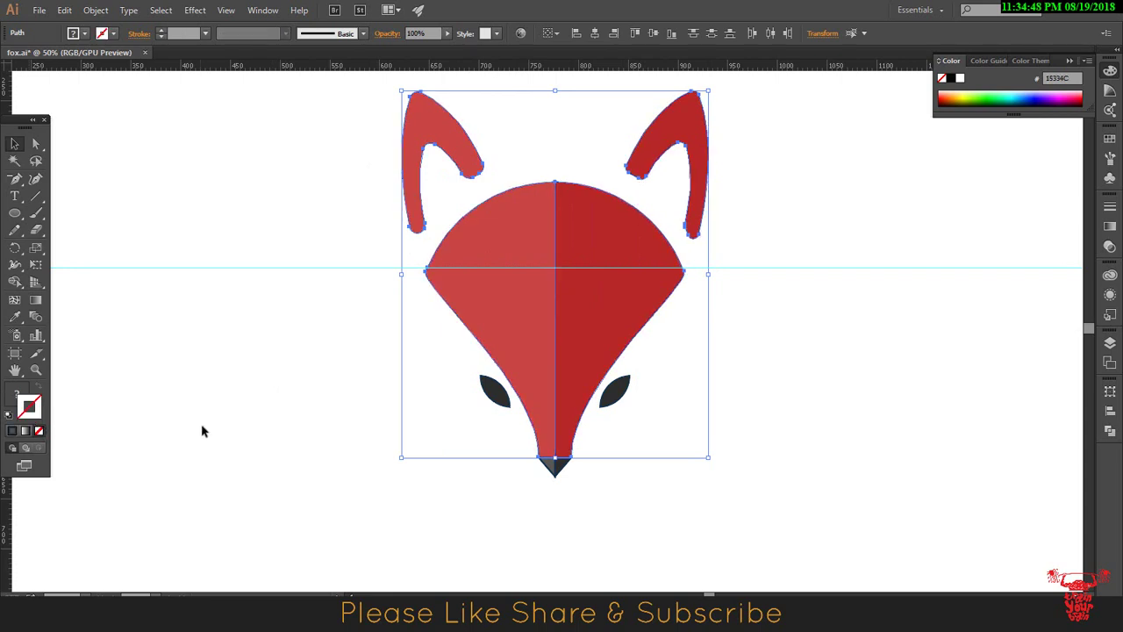
left_click_drag(501, 464, 614, 494)
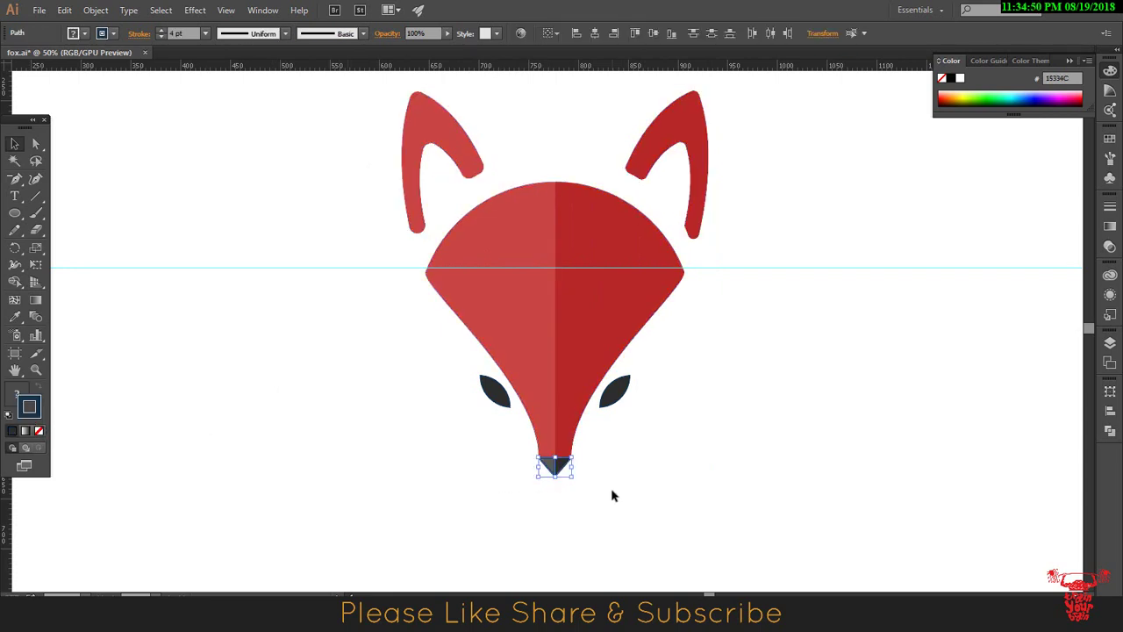
left_click(38, 431)
left_click(275, 431)
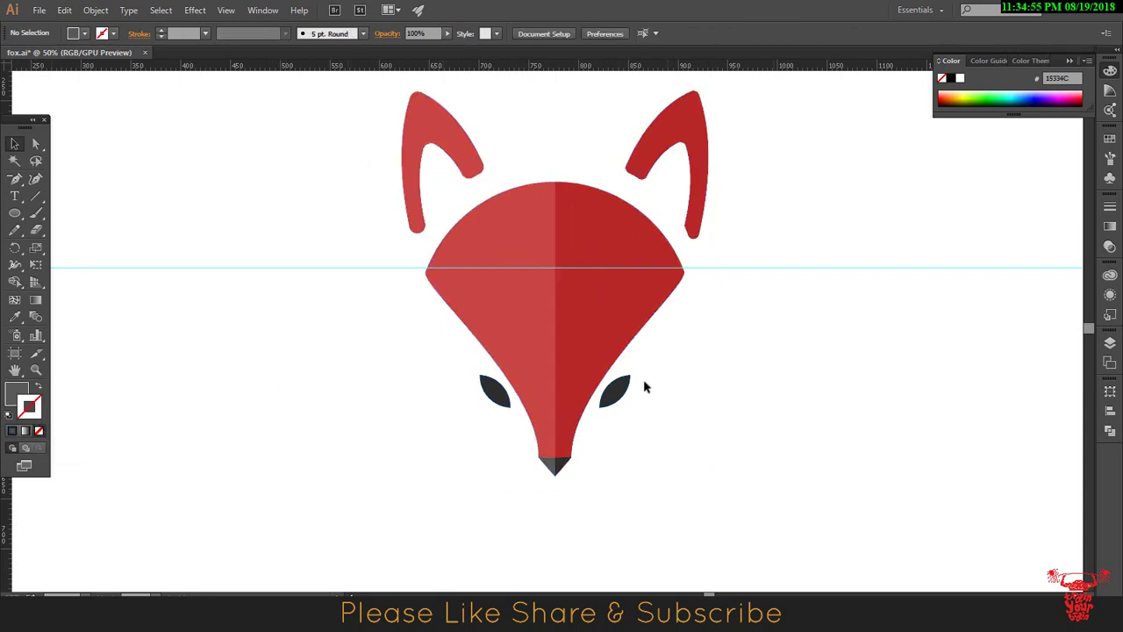
Step: Zoom in and inspect the right eye's anchor points with Direct Selection
left_click(617, 399)
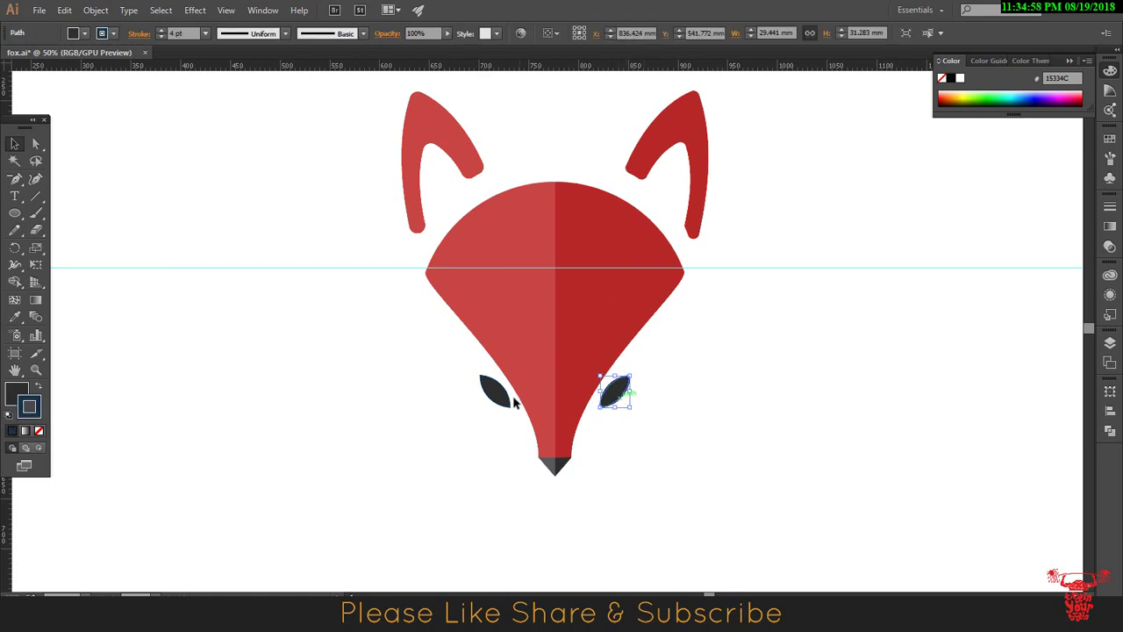
key("a")
left_click_drag(658, 403, 728, 448)
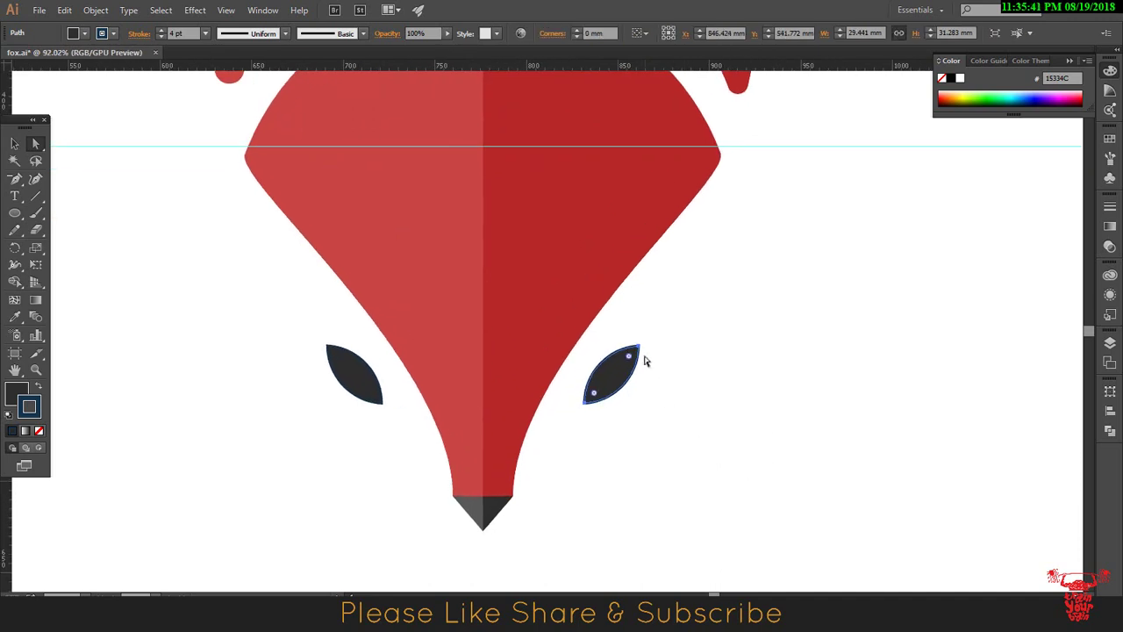
left_click(584, 403)
left_click(14, 143)
Step: Duplicate the left eye and reflect the copy to make a mirrored eye
left_click(351, 373)
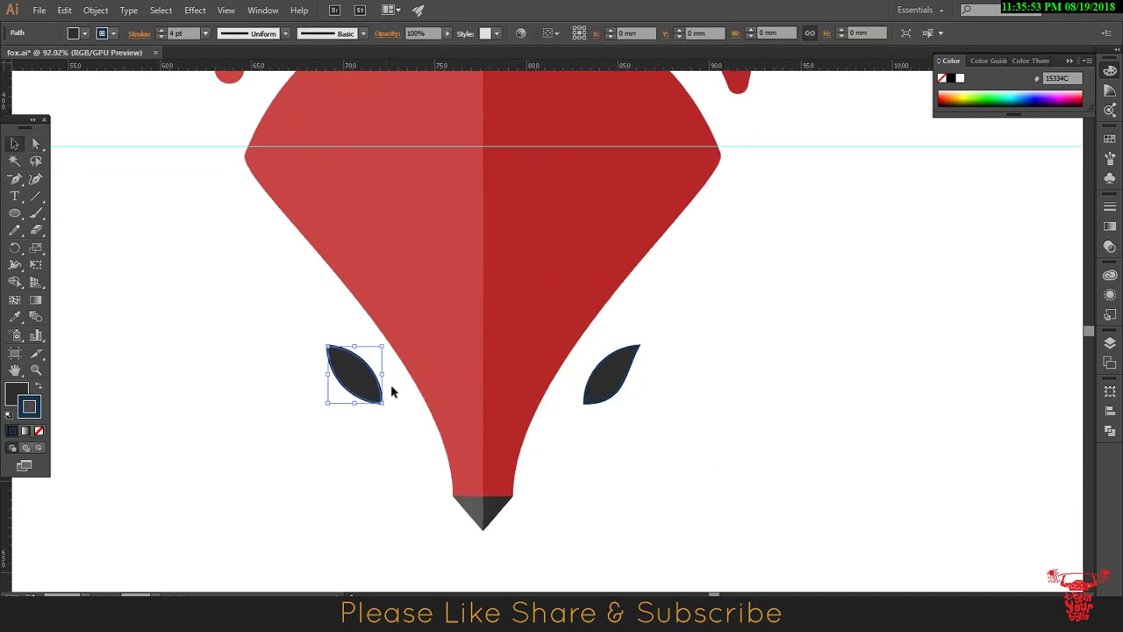
left_click_drag(346, 380, 355, 401)
right_click(362, 408)
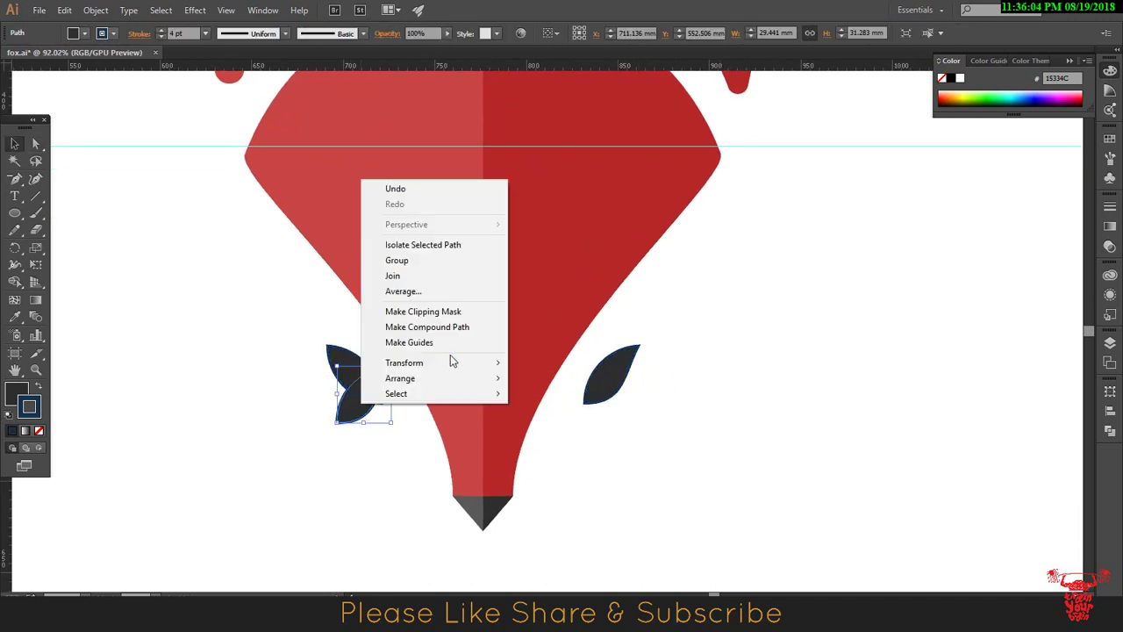
left_click(642, 401)
key("ctrl+minus")
key("ctrl+minus")
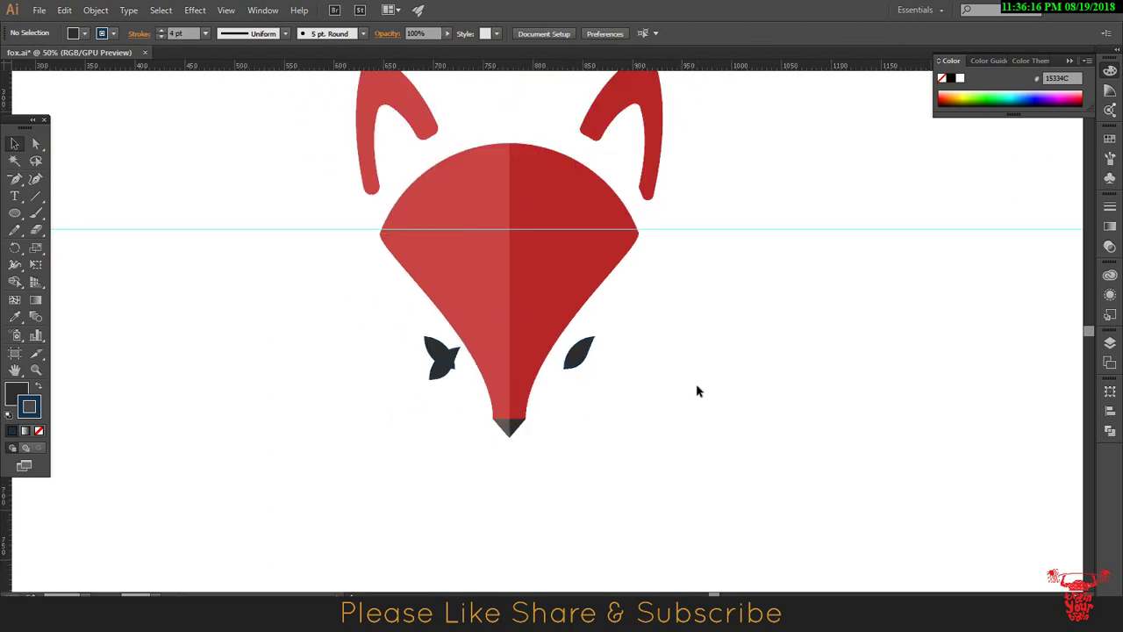
right_click(439, 361)
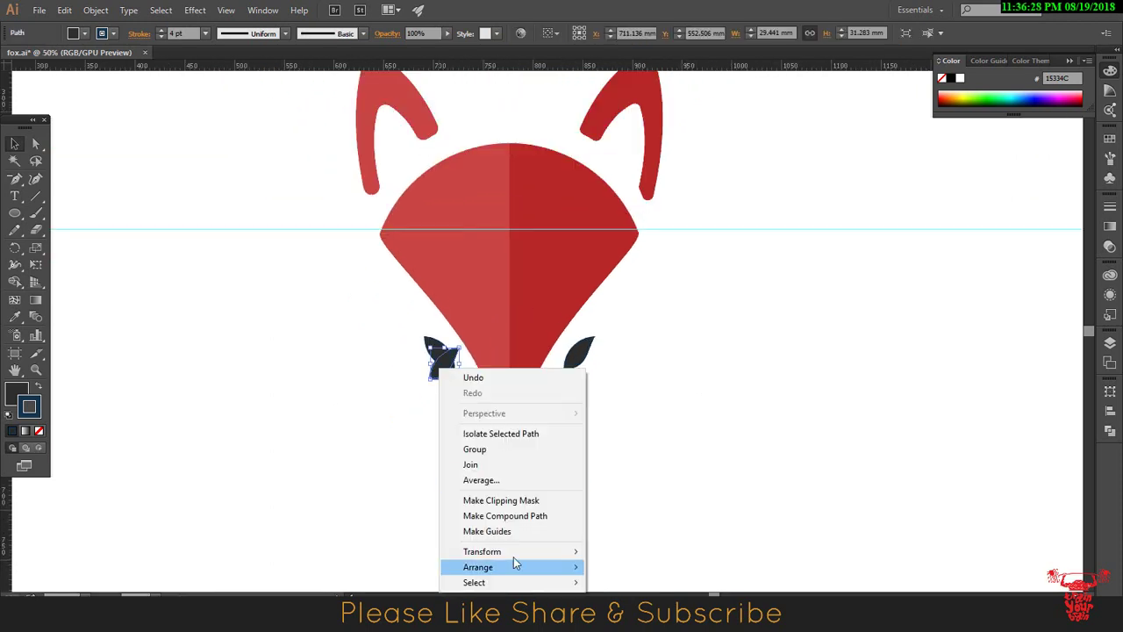
left_click(639, 481)
key("Return")
Step: Remove the overlapping extra copy of the eye
scroll(369, 369, "up", 2)
scroll(348, 352, "up", 2)
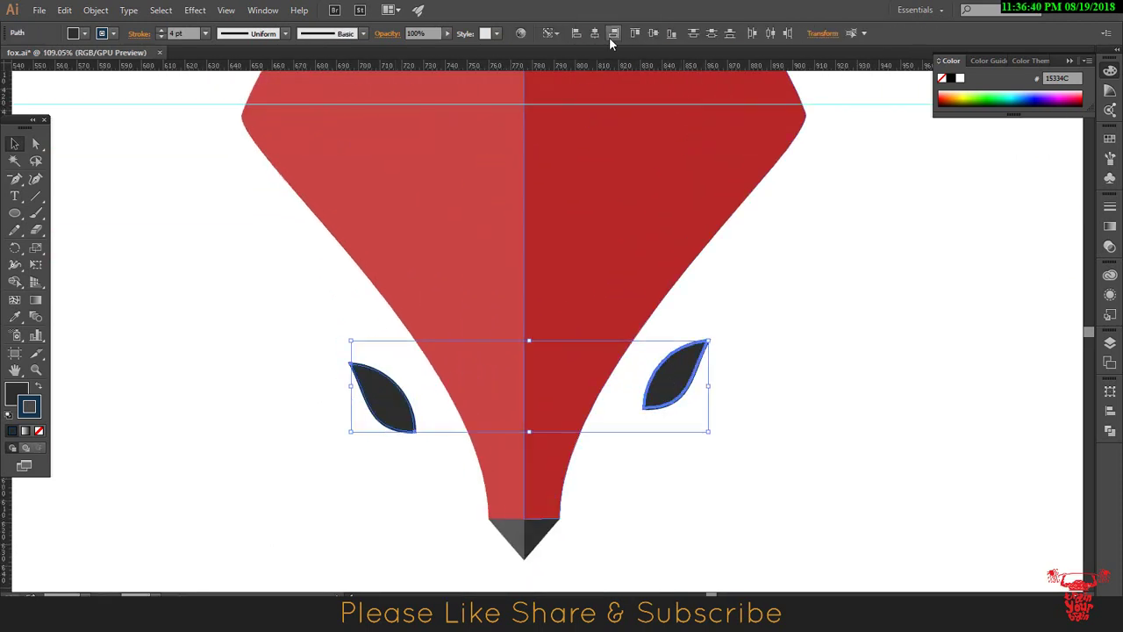
left_click(782, 328)
key("ctrl+z")
Step: Select the whole fox head and ears and move it up toward the page top
left_click(734, 372)
left_click(684, 369)
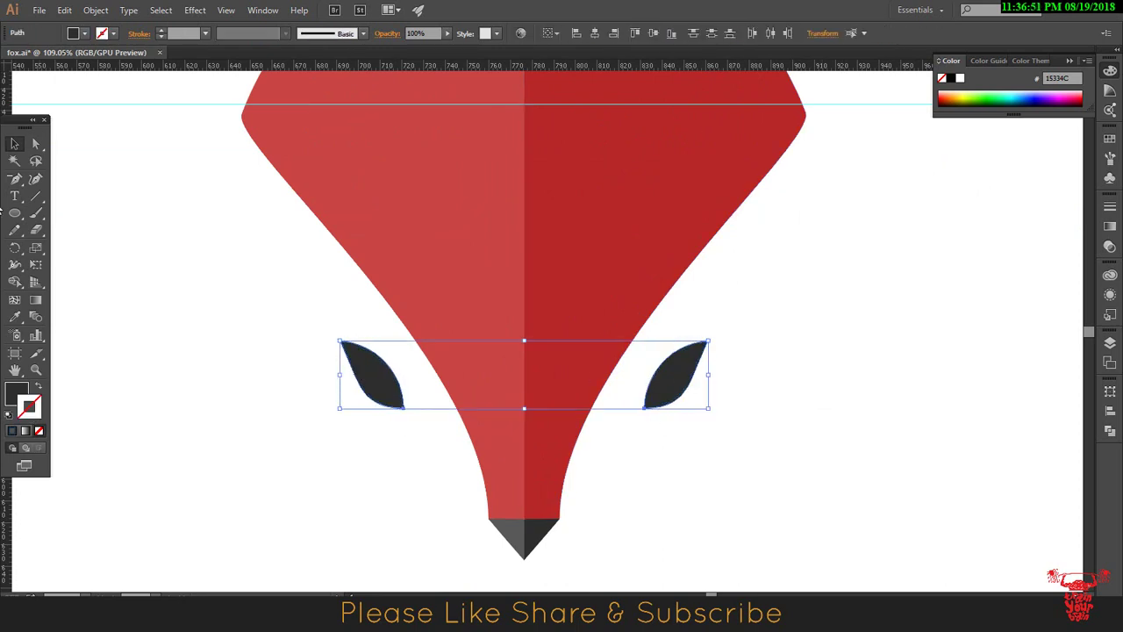
left_click(769, 401)
key("ctrl+minus")
key("ctrl+minus")
key("ctrl+minus")
mouse_move(343, 173)
left_mouse_down()
mouse_move(746, 354)
mouse_move(779, 408)
left_mouse_up()
left_click_drag(552, 335, 553, 275)
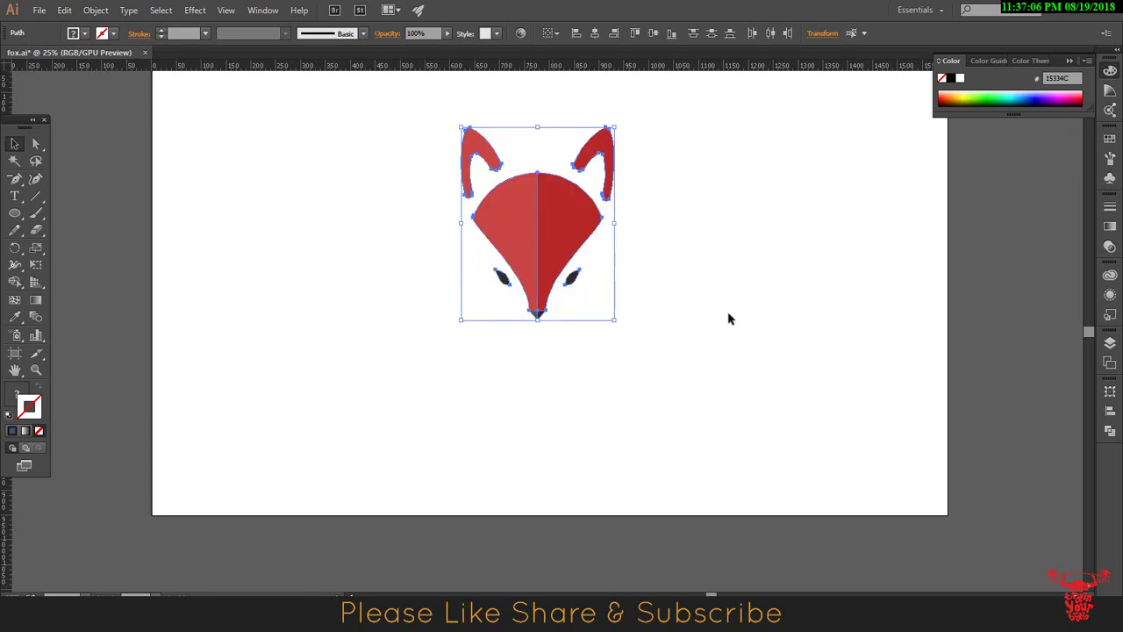
Step: Add the word 'FOX' in bold black type and place it under the fox head
left_click(796, 342)
mouse_move(621, 337)
left_mouse_down()
mouse_move(664, 391)
mouse_move(645, 365)
left_mouse_up()
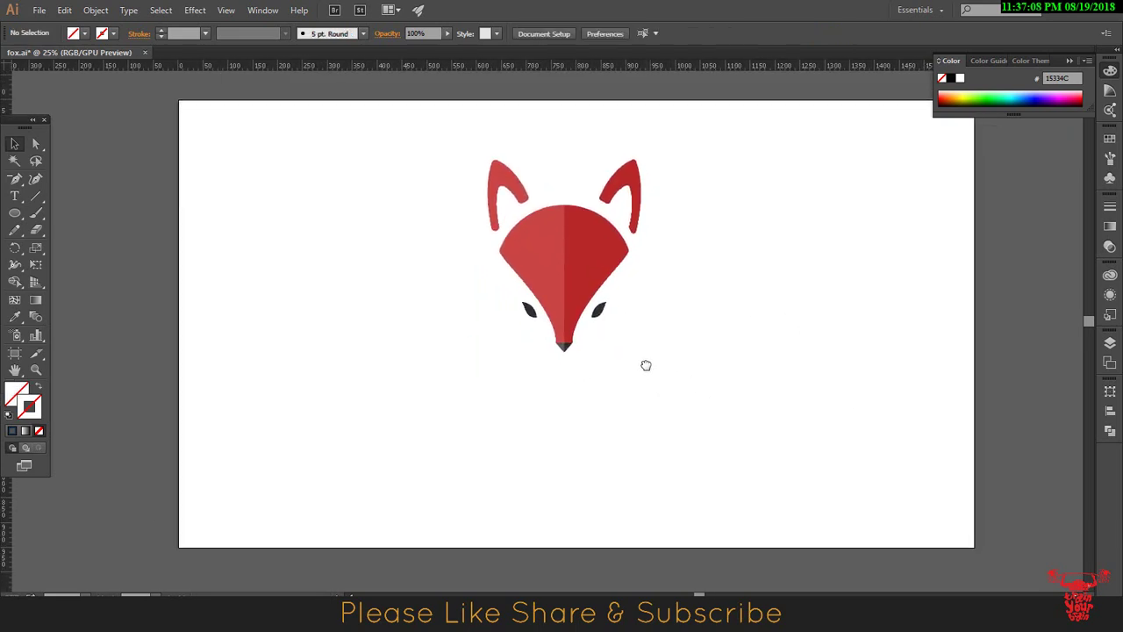
left_click(15, 196)
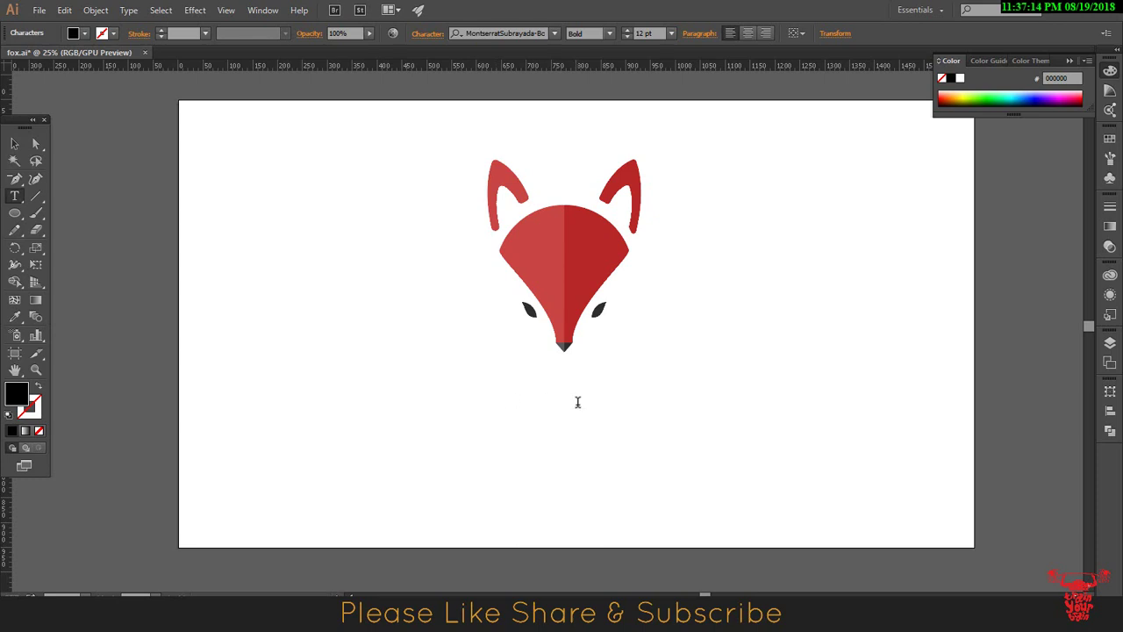
left_click(13, 143)
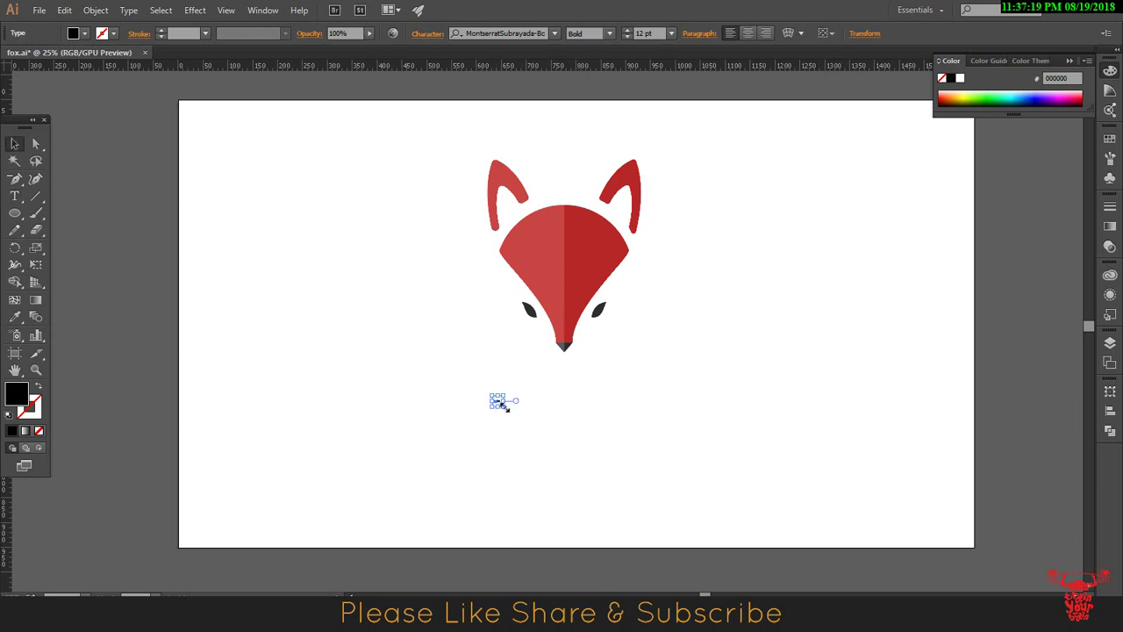
left_click_drag(579, 463, 579, 373)
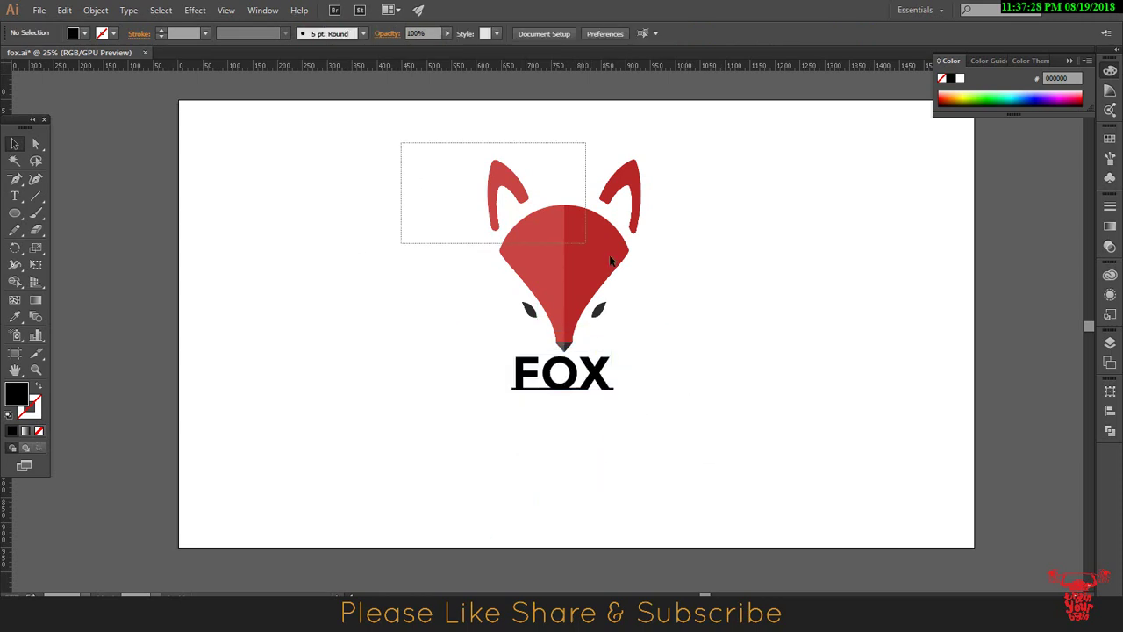
Step: Select the fox head group and resize it above the FOX text
left_click_drag(612, 260, 650, 263)
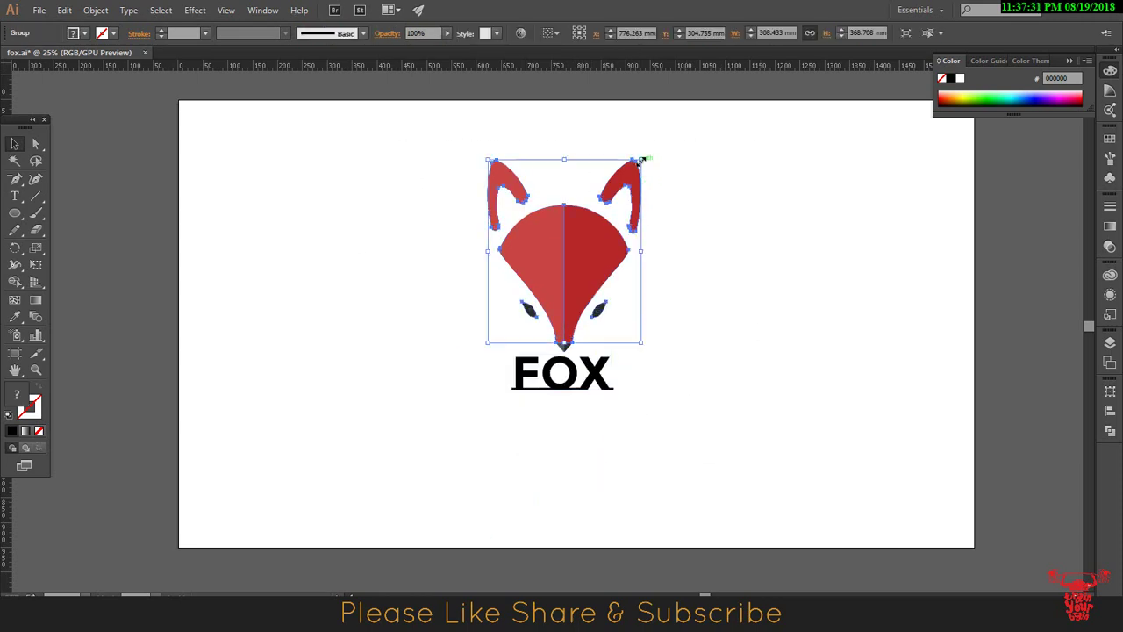
left_click(566, 346)
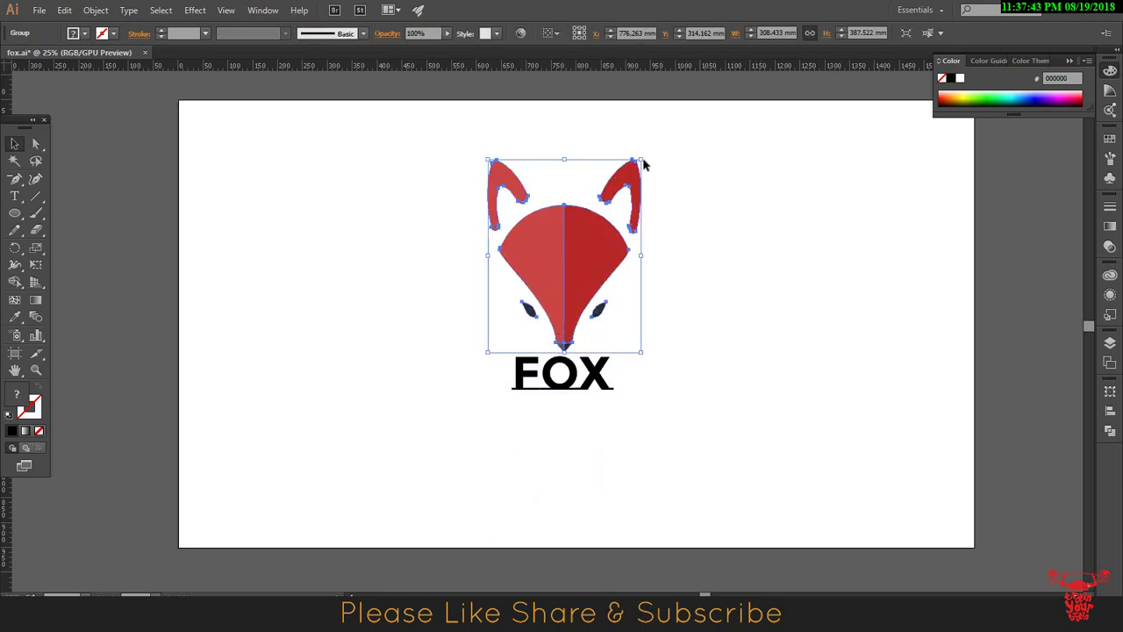
left_click_drag(644, 163, 601, 253)
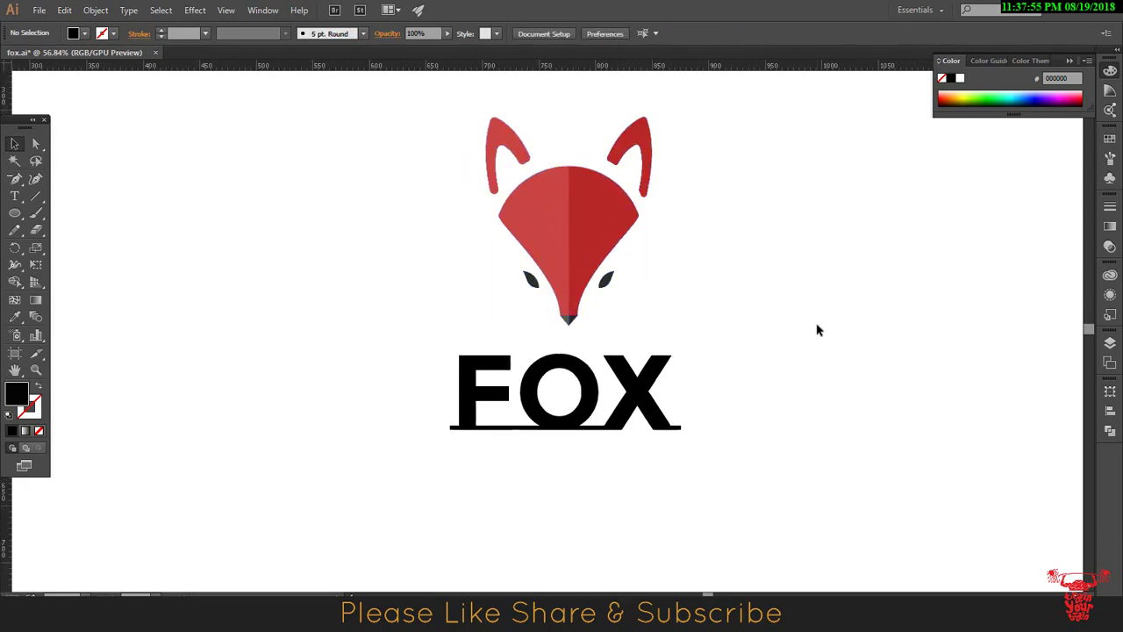
Step: Change the FOX text to a bold font chosen from the font list
left_click(561, 386)
left_click(513, 34)
key("Down")
left_click(554, 33)
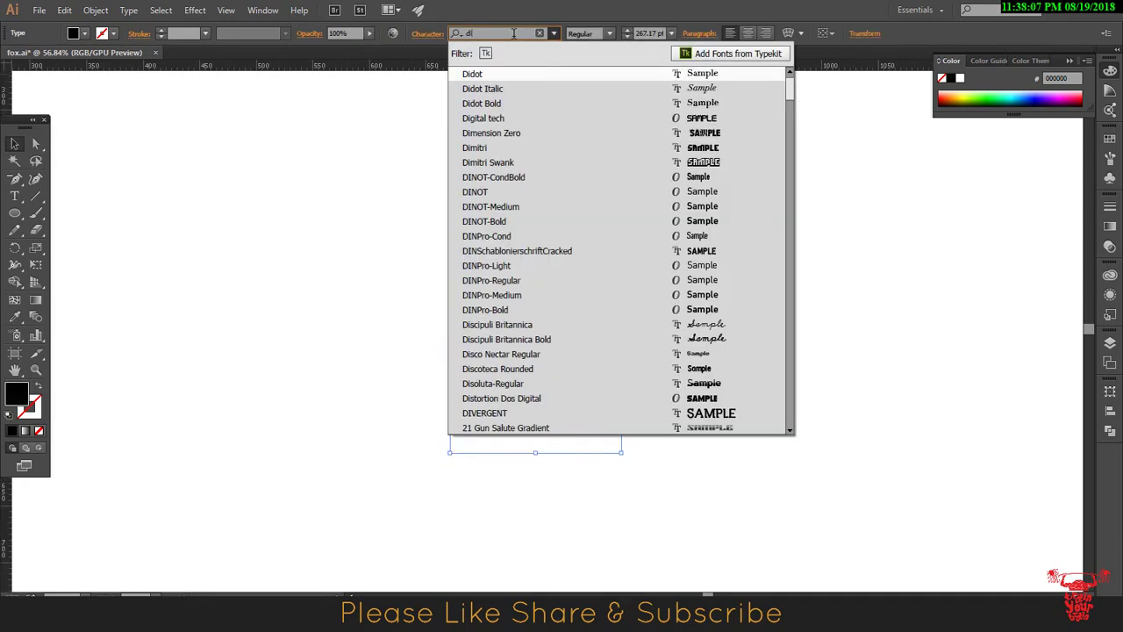
scroll(614, 219, "down", 5)
left_click(562, 219)
Step: Move the fox head into position and duplicate the whole logo
left_click_drag(617, 241, 193, 254)
key("ctrl+a")
left_click(379, 333)
Step: Set the copy's FOX in thin DINPro, enlarge it, and place it right of the head
left_click(553, 391)
left_click(494, 34)
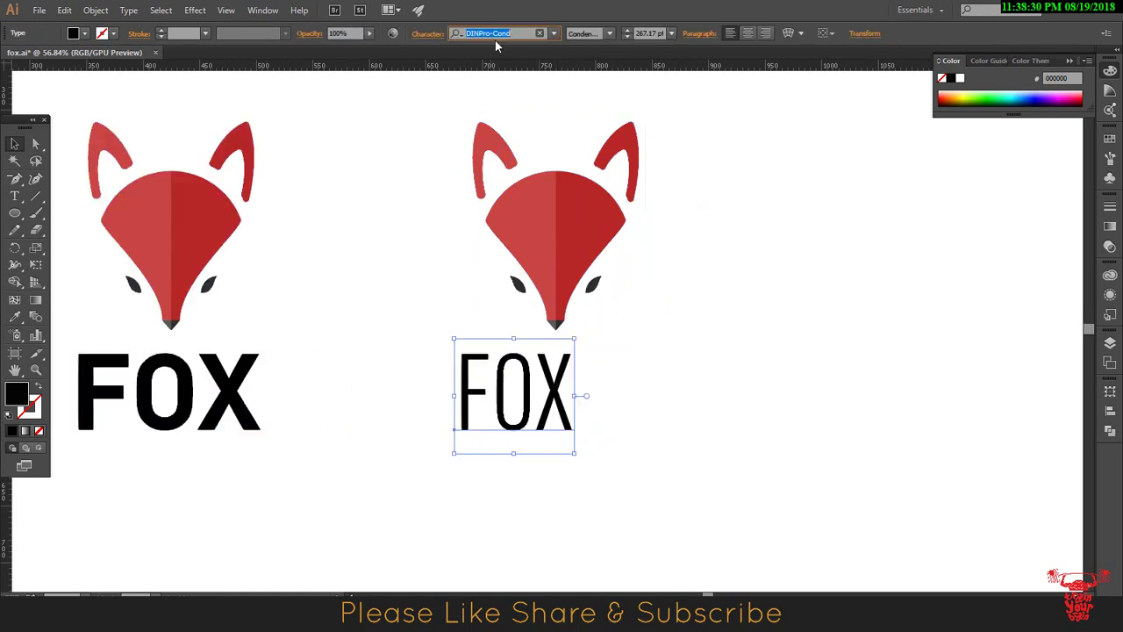
left_click_drag(561, 386, 764, 275)
mouse_move(824, 346)
left_mouse_down()
mouse_move(708, 352)
mouse_move(647, 341)
left_mouse_up()
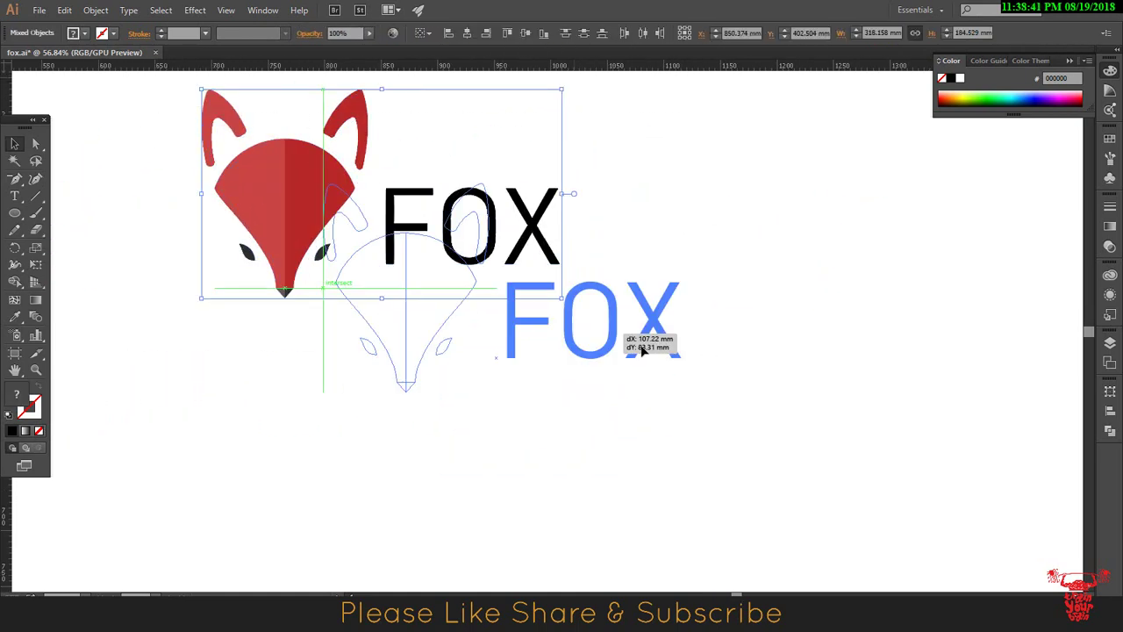
mouse_move(552, 394)
left_mouse_down()
mouse_move(464, 326)
mouse_move(464, 342)
left_mouse_up()
left_click_drag(592, 365, 581, 408)
Step: Reselect FOX and nudge it into its final alignment beside the head
left_click(760, 351)
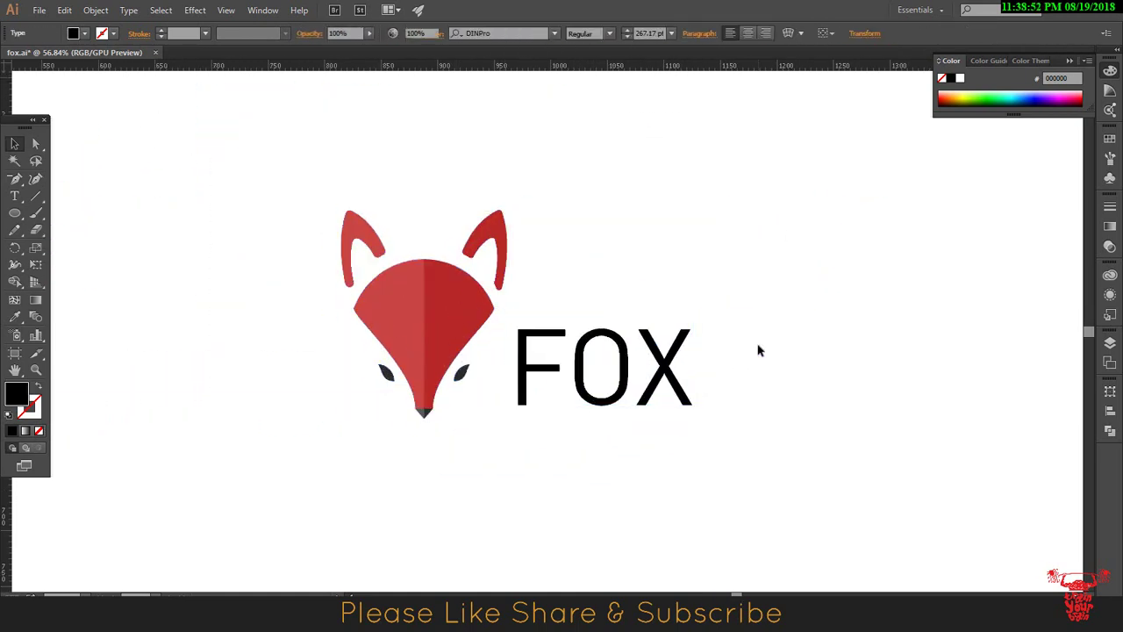
left_click_drag(759, 351, 514, 434)
left_click_drag(614, 377, 609, 384)
left_click(779, 351)
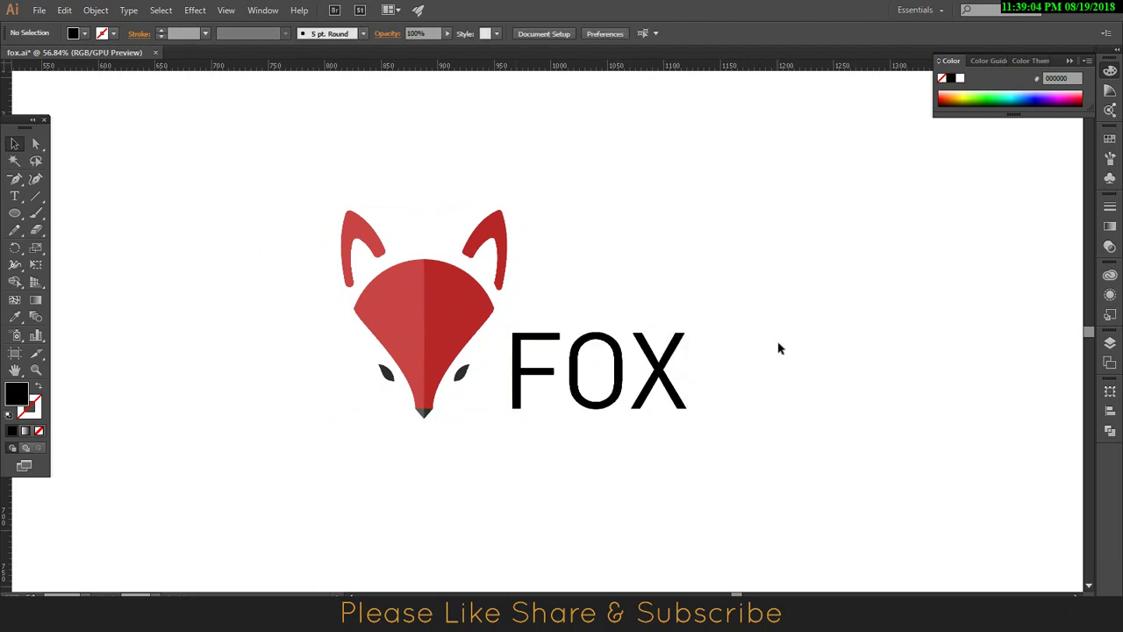